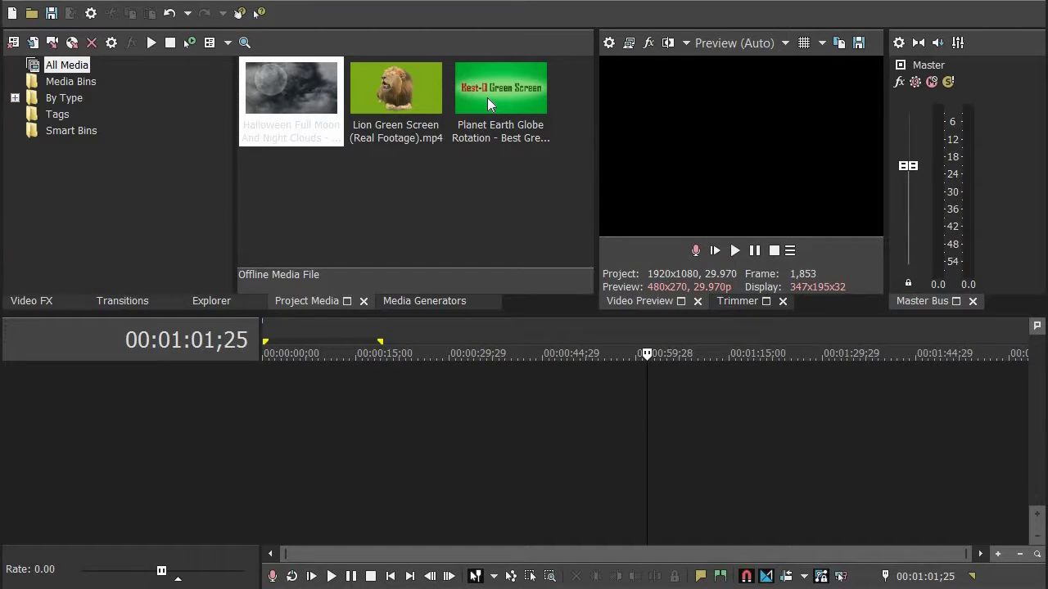
# Step: Place the Planet Earth Globe Rotation clip at the start of the empty timeline, keeping the current project video settings
pyautogui.click(487, 98)
pyautogui.moveTo(488, 98); pyautogui.dragTo(268, 421)
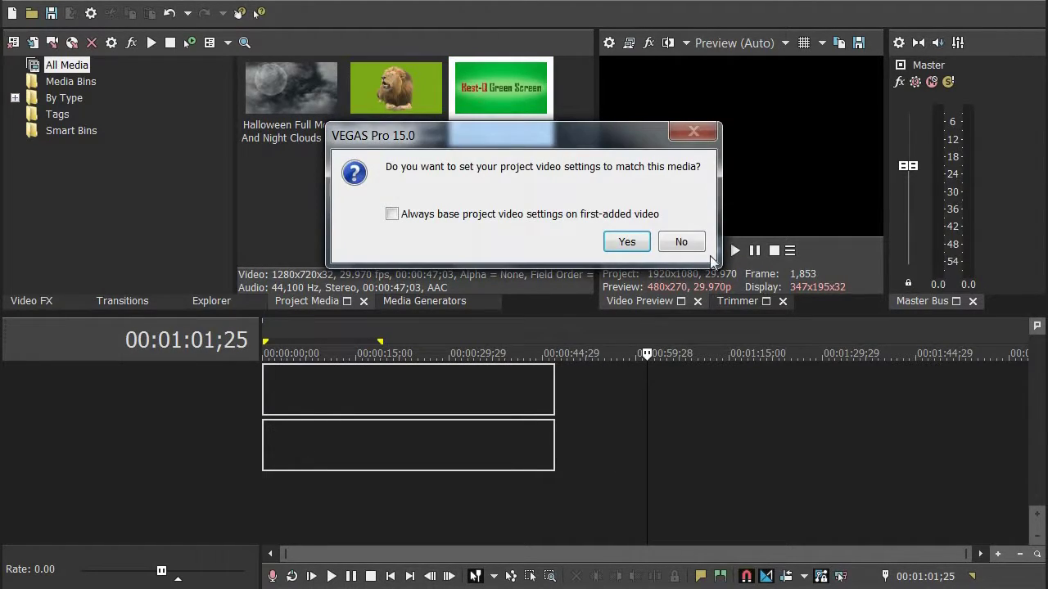
pyautogui.click(684, 244)
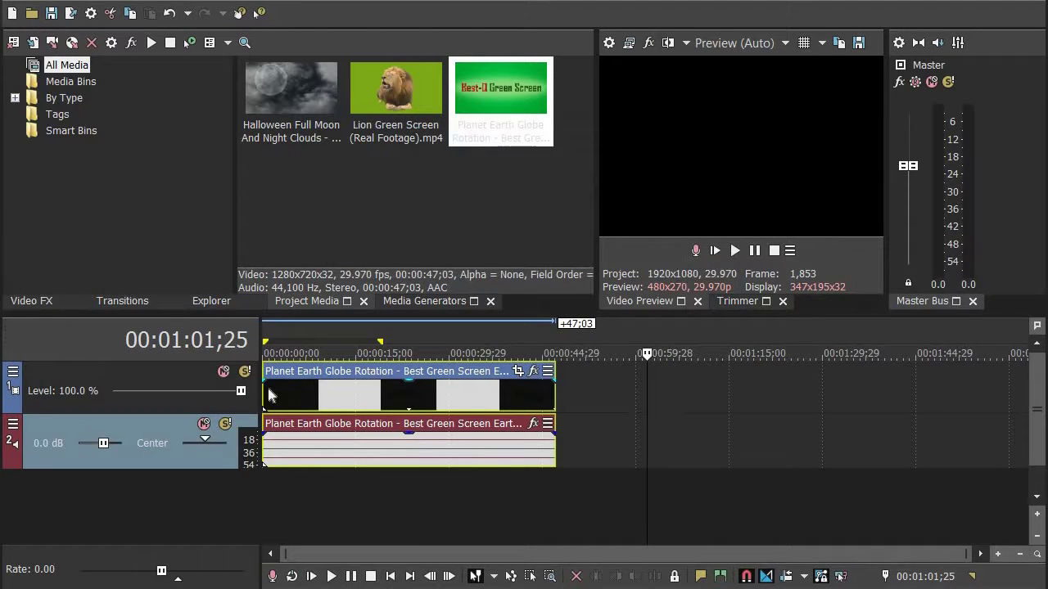
# Step: Trim about 24;21 off the start of the Planet Earth clip and move the clip back to the timeline start
pyautogui.moveTo(264, 391); pyautogui.dragTo(416, 396)
pyautogui.click(456, 399)
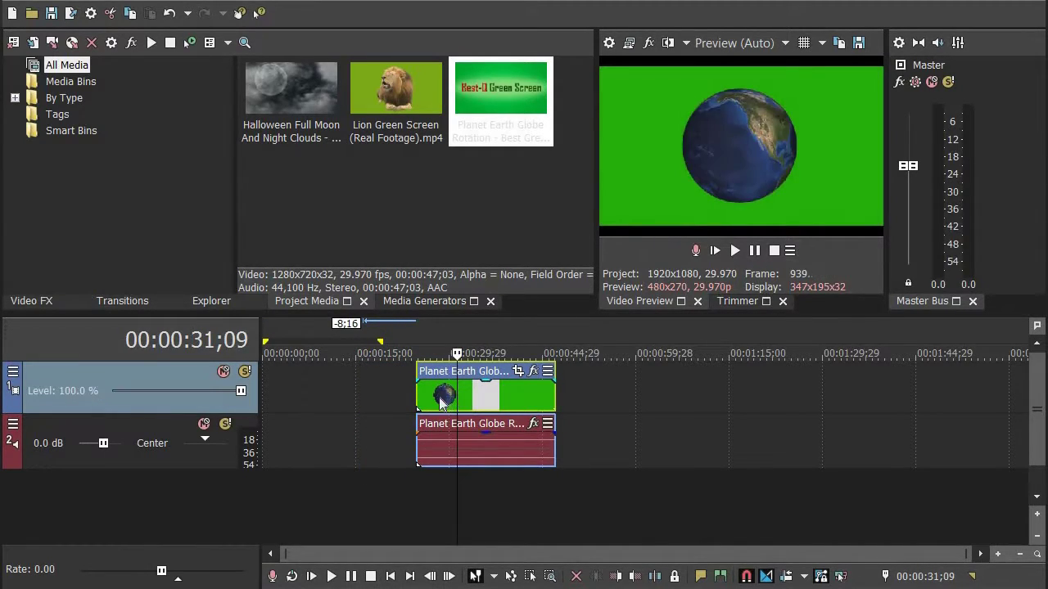
pyautogui.click(439, 398)
pyautogui.moveTo(418, 396); pyautogui.dragTo(264, 396)
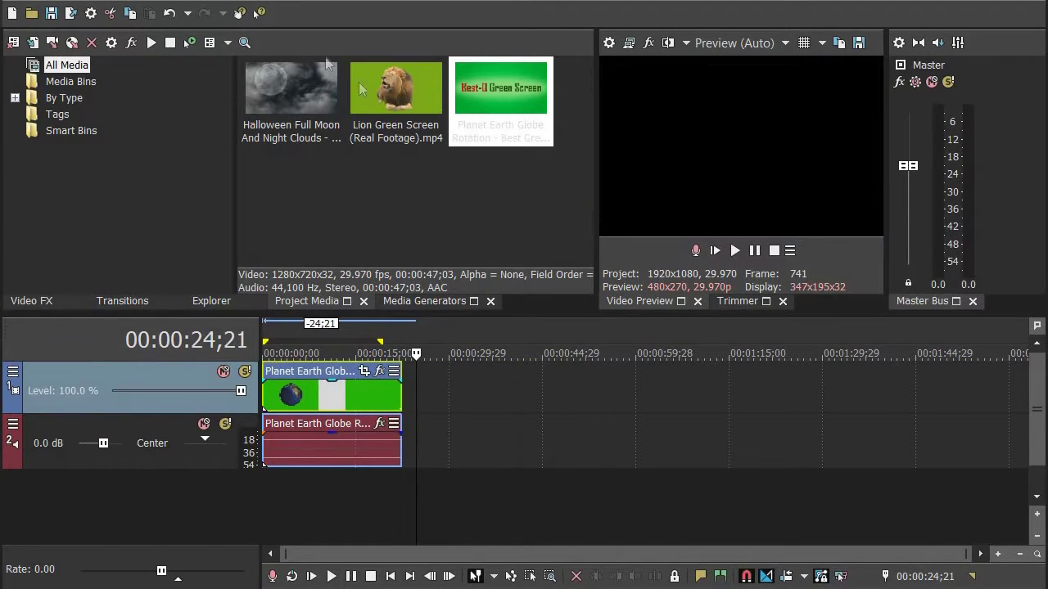
# Step: Add the Lion Green Screen clip on new tracks below the Earth clip and trim its end to match the Earth clip
pyautogui.click(414, 91)
pyautogui.moveTo(414, 93); pyautogui.dragTo(265, 485)
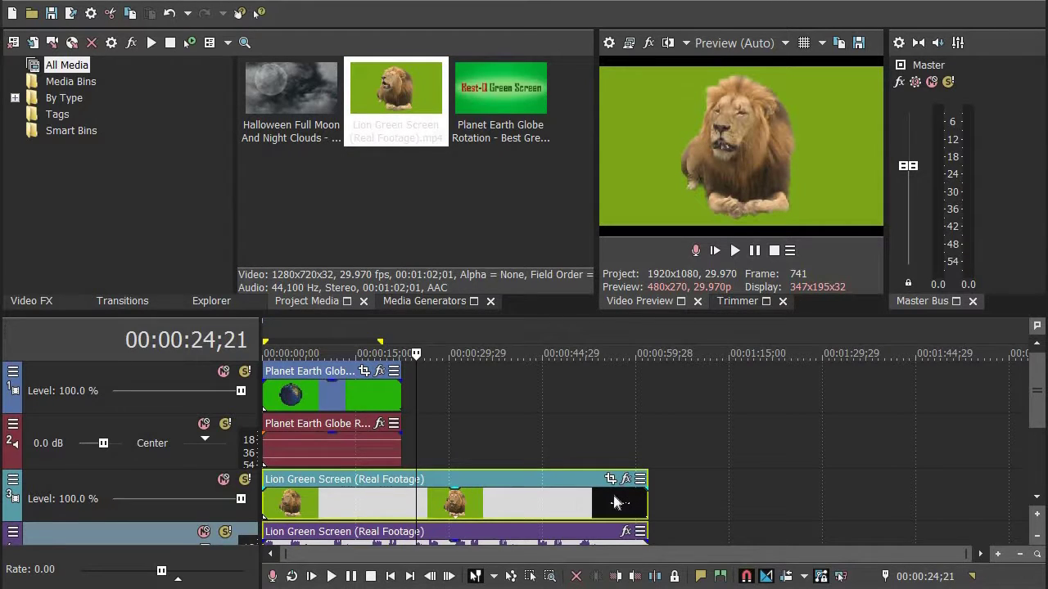
pyautogui.moveTo(620, 501); pyautogui.dragTo(399, 478)
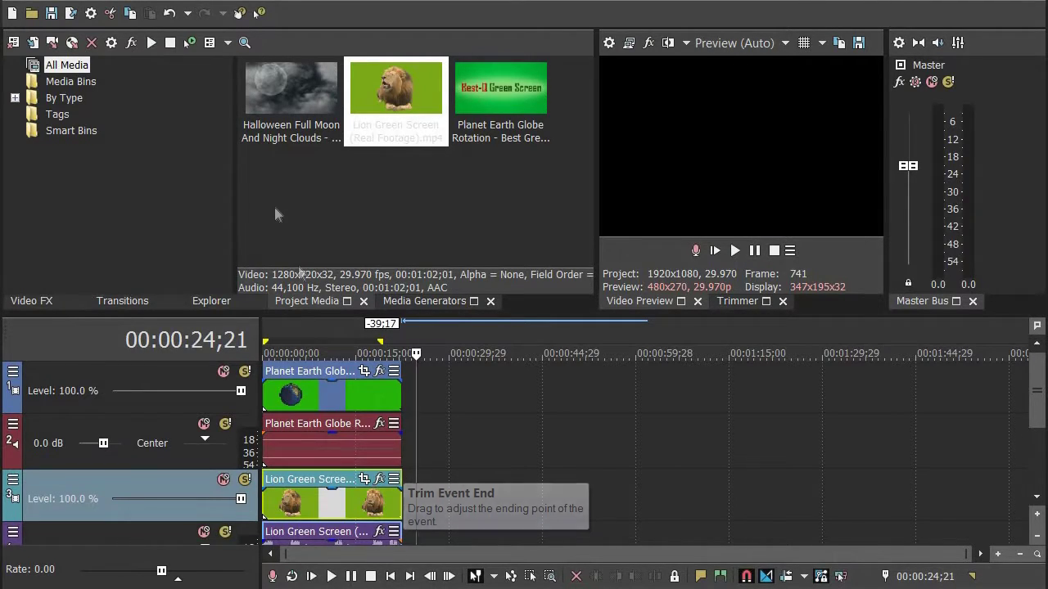
# Step: Add the Halloween Full Moon And Night Clouds clip on new tracks below the lion clip, aligned to the timeline start
pyautogui.click(294, 75)
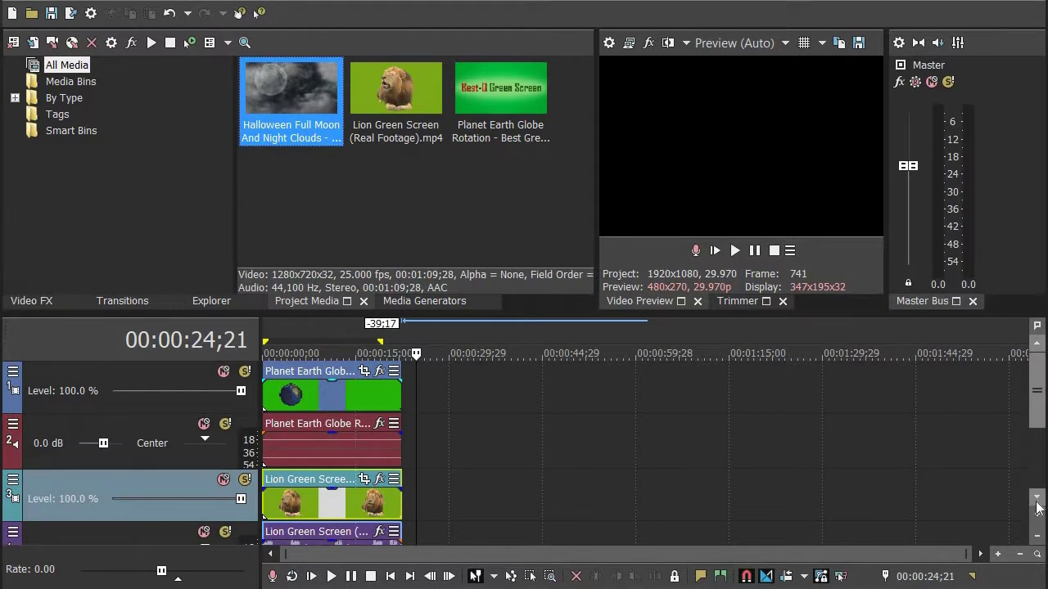
pyautogui.moveTo(1036, 393); pyautogui.dragTo(1036, 434)
pyautogui.moveTo(299, 87); pyautogui.dragTo(269, 491)
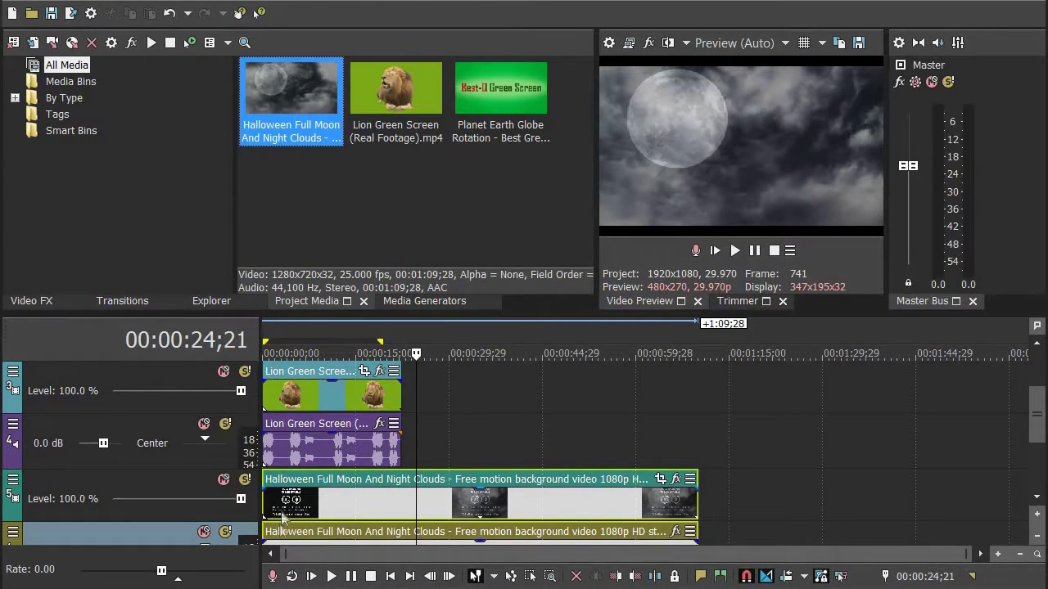
# Step: Trim about 31;09 off the start of the Halloween clip, move it to the timeline start, and cut its end to match the lion clip
pyautogui.moveTo(263, 512); pyautogui.dragTo(456, 513)
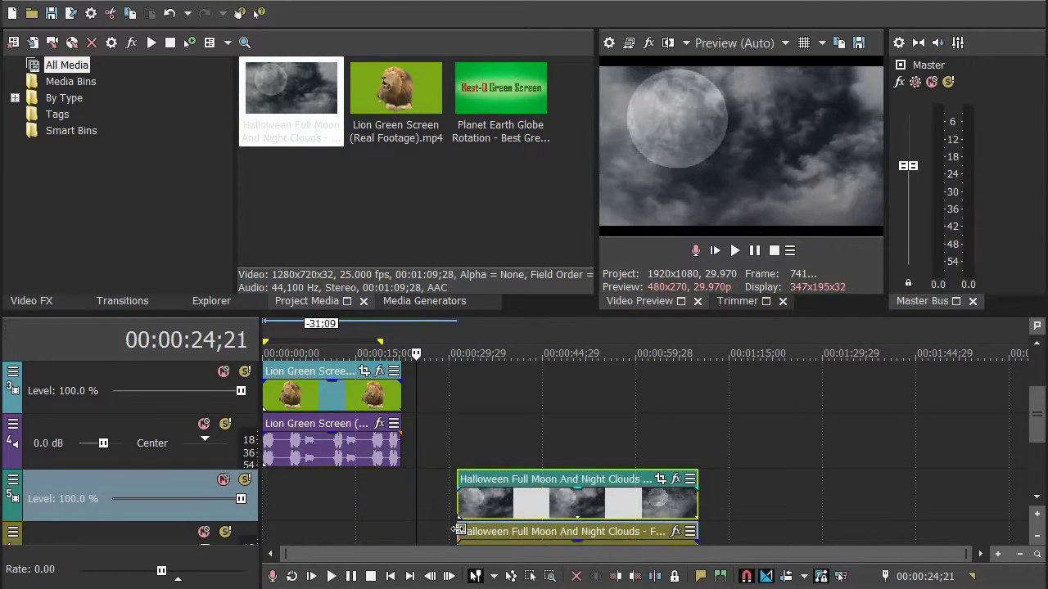
pyautogui.moveTo(568, 504); pyautogui.dragTo(362, 515)
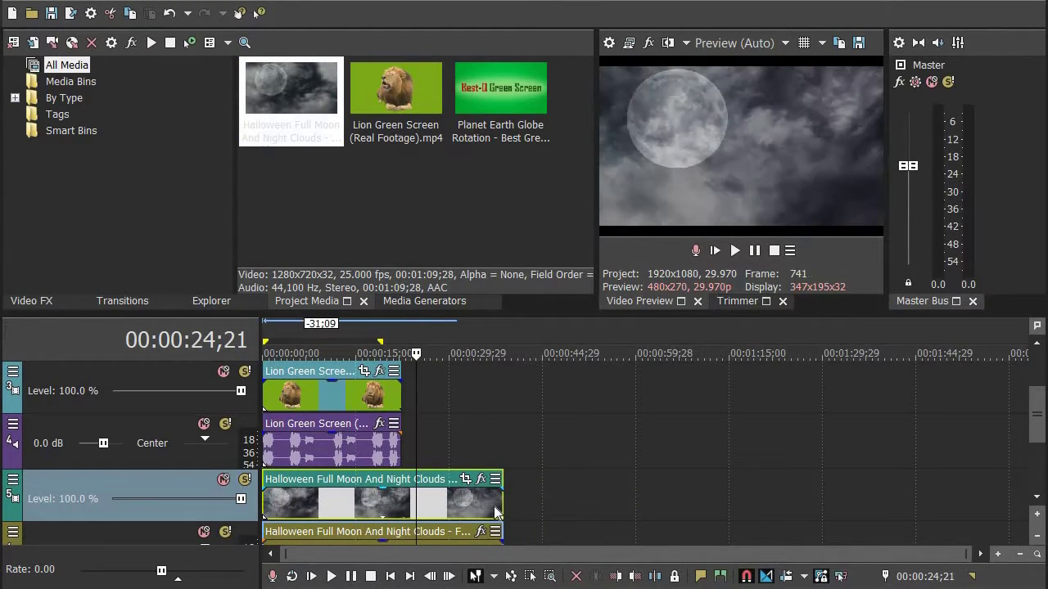
pyautogui.moveTo(502, 496); pyautogui.dragTo(401, 495)
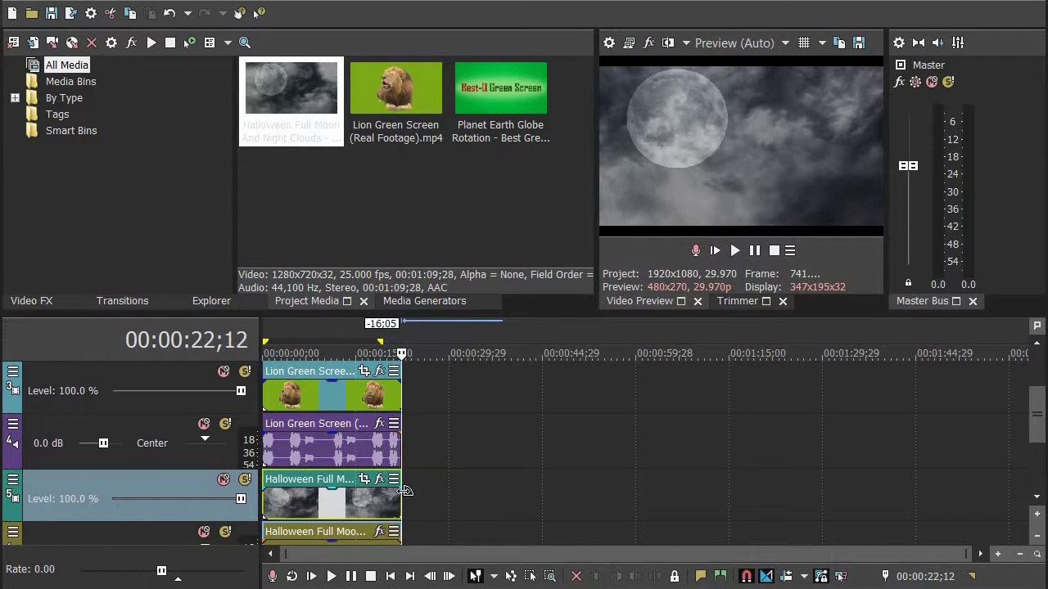
# Step: Mute the Earth and lion video tracks to preview the layers beneath, and unmute both tracks again
pyautogui.scroll(2, 1036, 414)
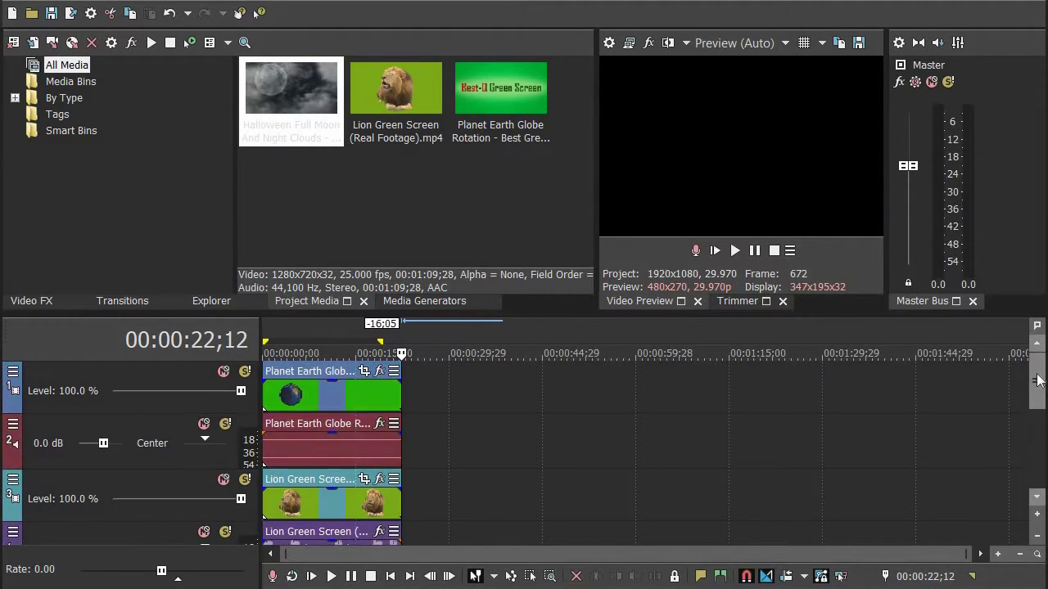
pyautogui.click(279, 404)
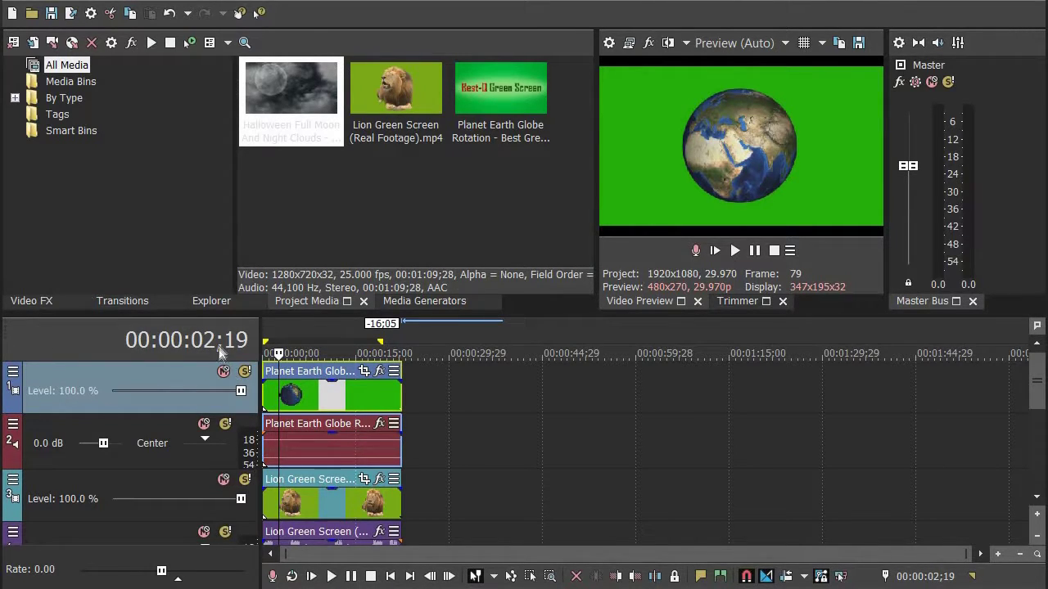
pyautogui.click(223, 371)
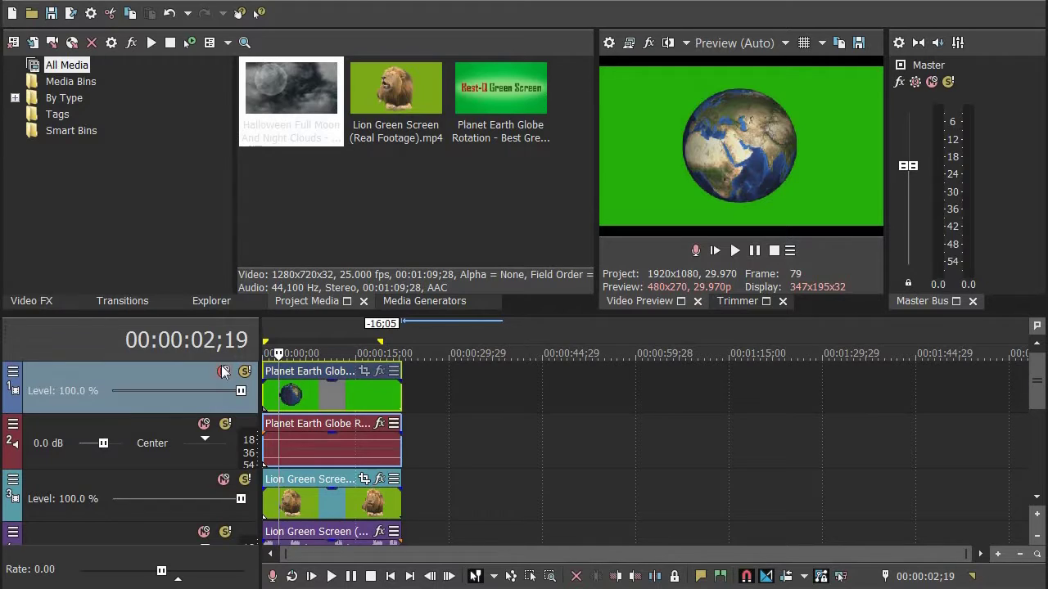
pyautogui.click(223, 478)
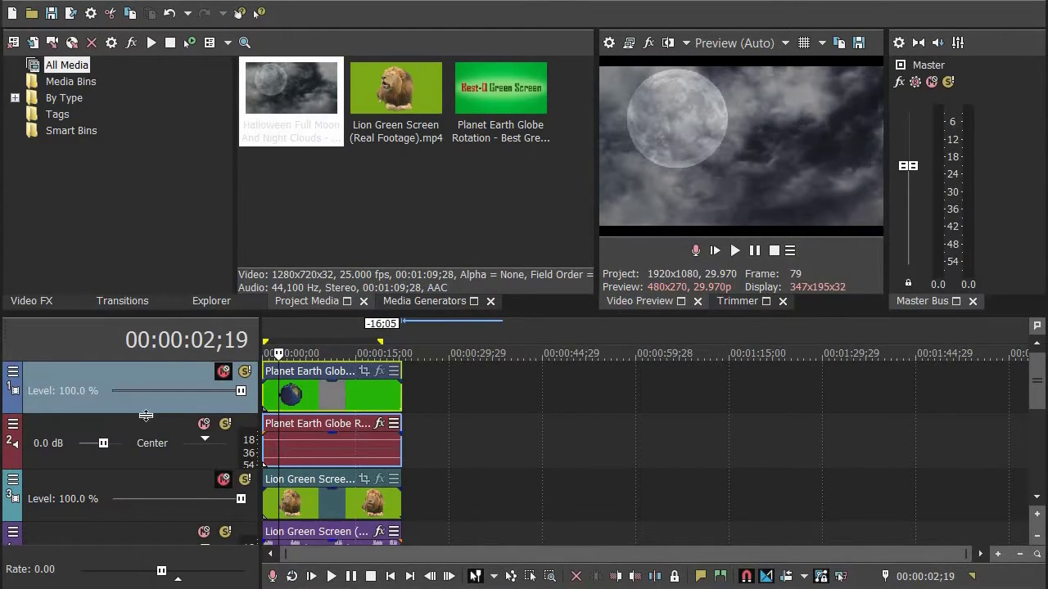
pyautogui.click(219, 375)
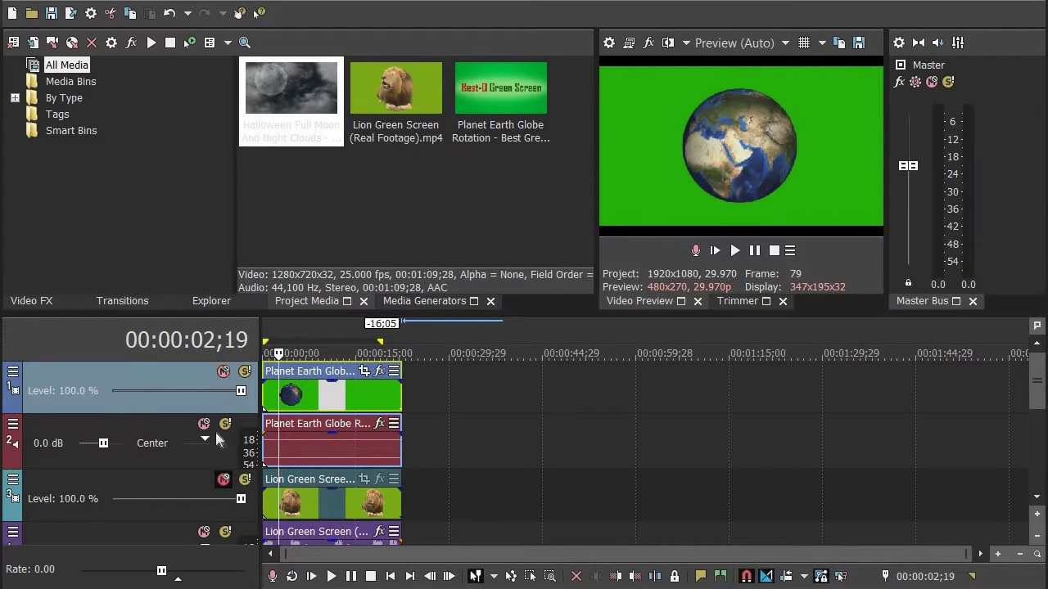
pyautogui.click(221, 479)
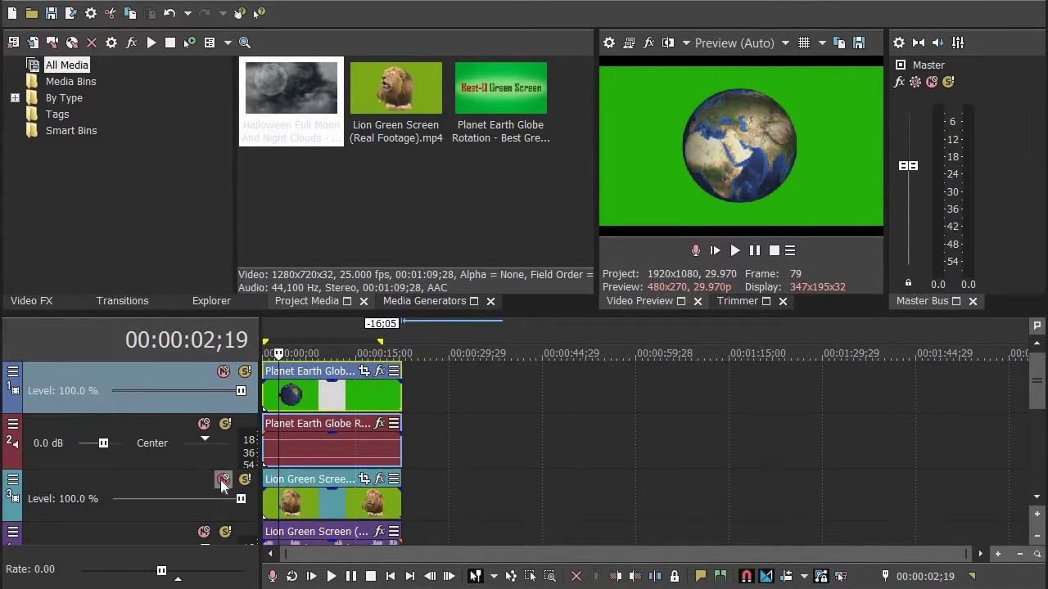
# Step: Delete the Planet Earth clip's audio track
pyautogui.click(406, 448)
pyautogui.rightClick(407, 447)
pyautogui.click(466, 302)
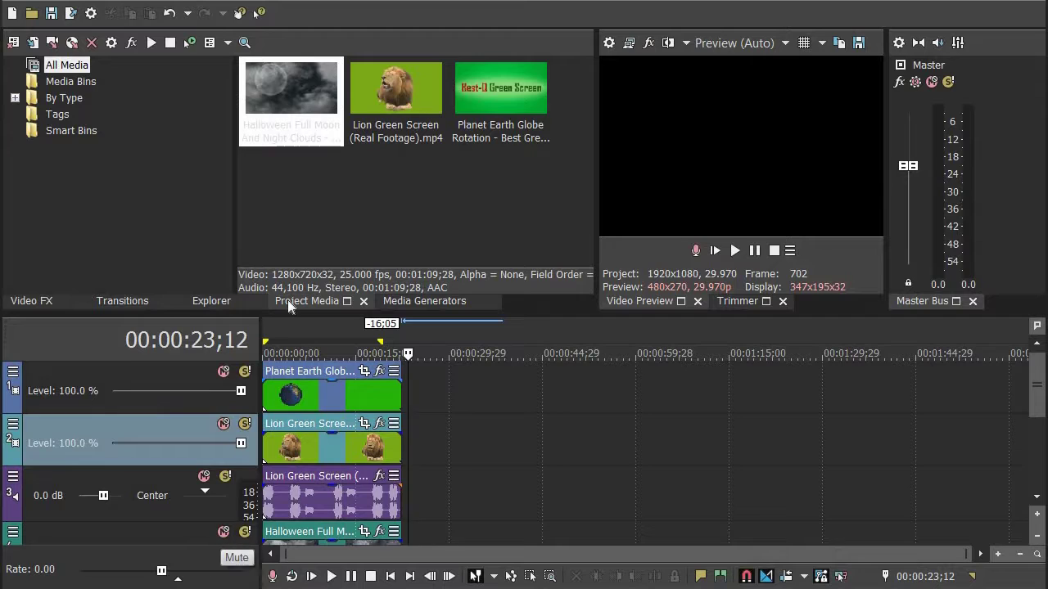
# Step: Select the Planet Earth video event and bring up the Chroma Keyer presets among the video effects
pyautogui.click(309, 397)
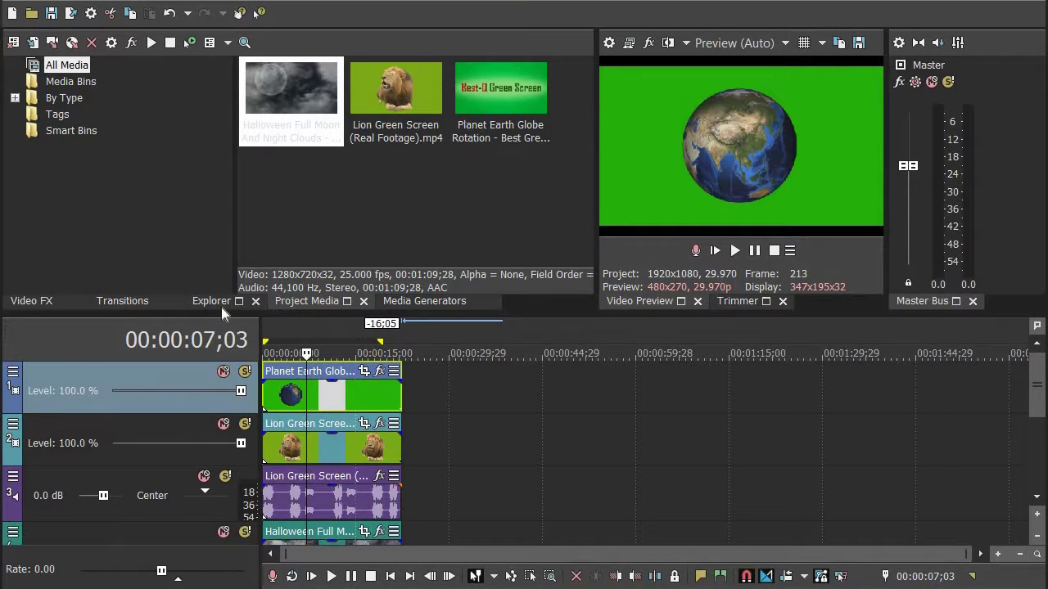
pyautogui.click(42, 302)
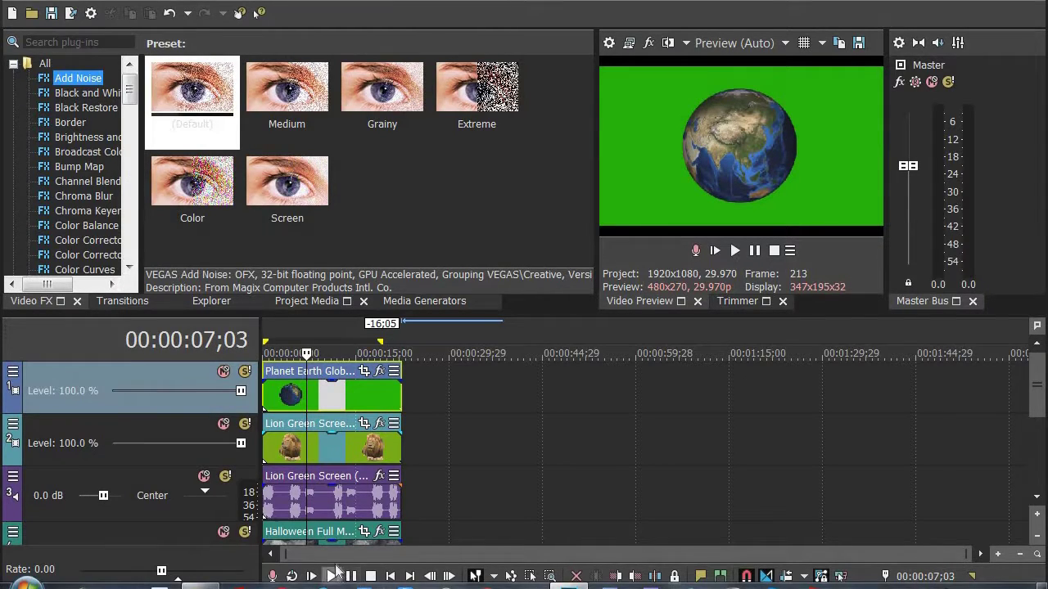
pyautogui.click(1036, 497)
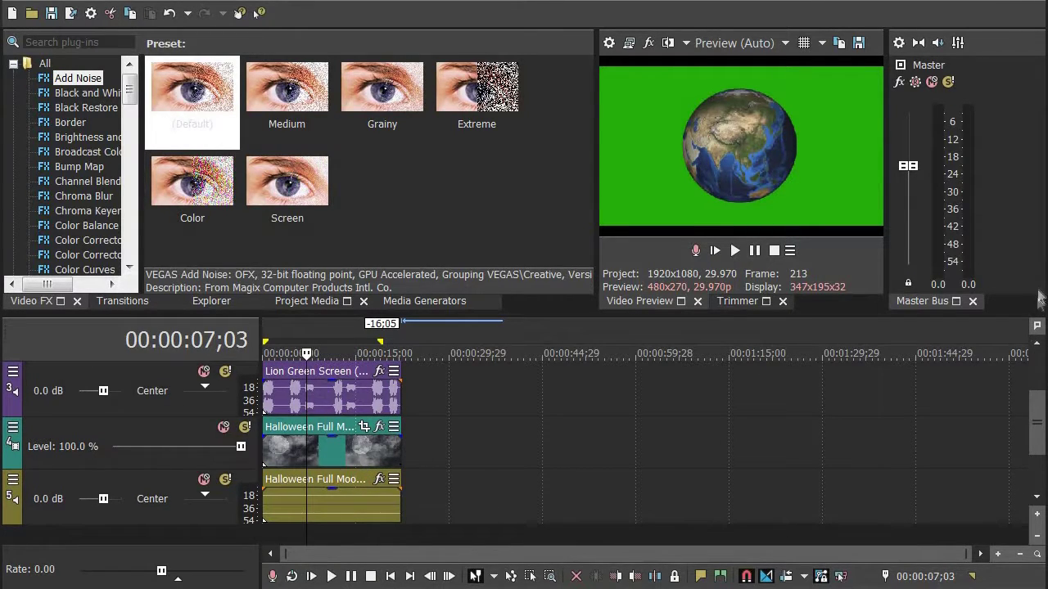
pyautogui.doubleClick(1040, 364)
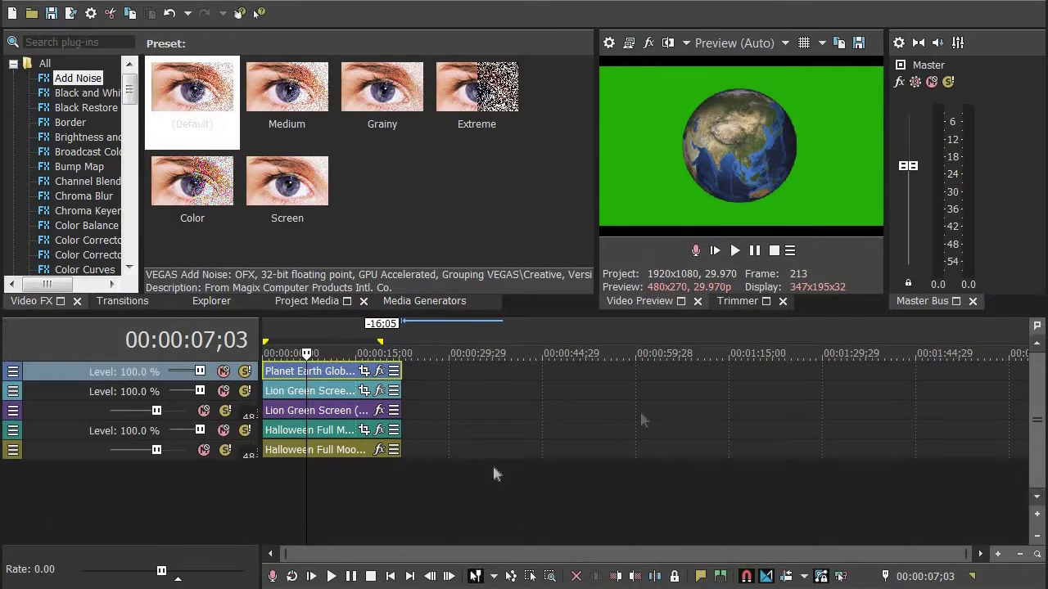
pyautogui.click(130, 269)
pyautogui.click(73, 199)
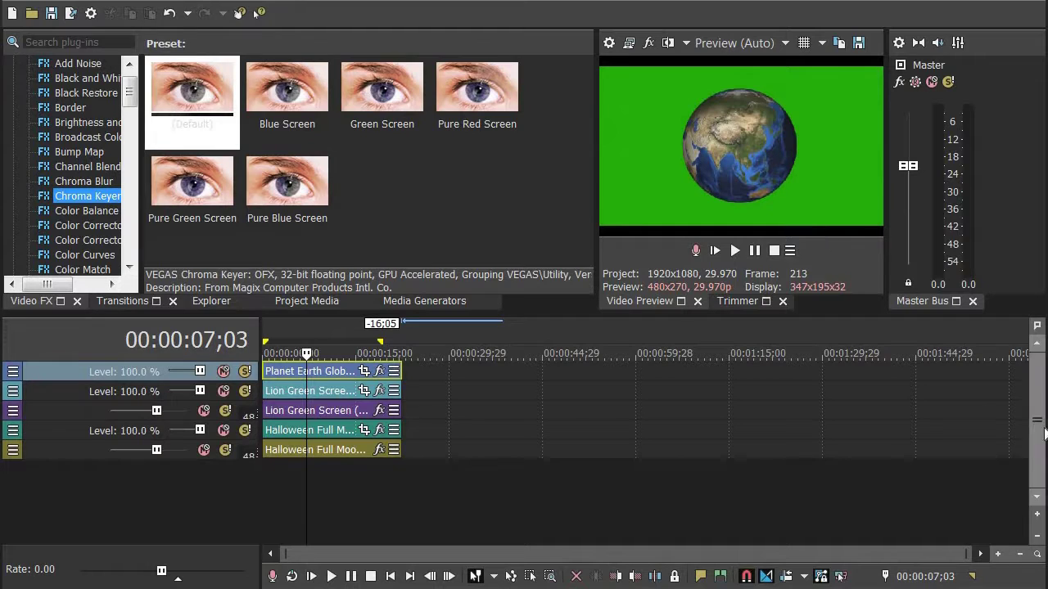
# Step: Enlarge the timeline tracks and apply the (Default) Chroma Keyer preset to the Planet Earth clip
pyautogui.click(1038, 516)
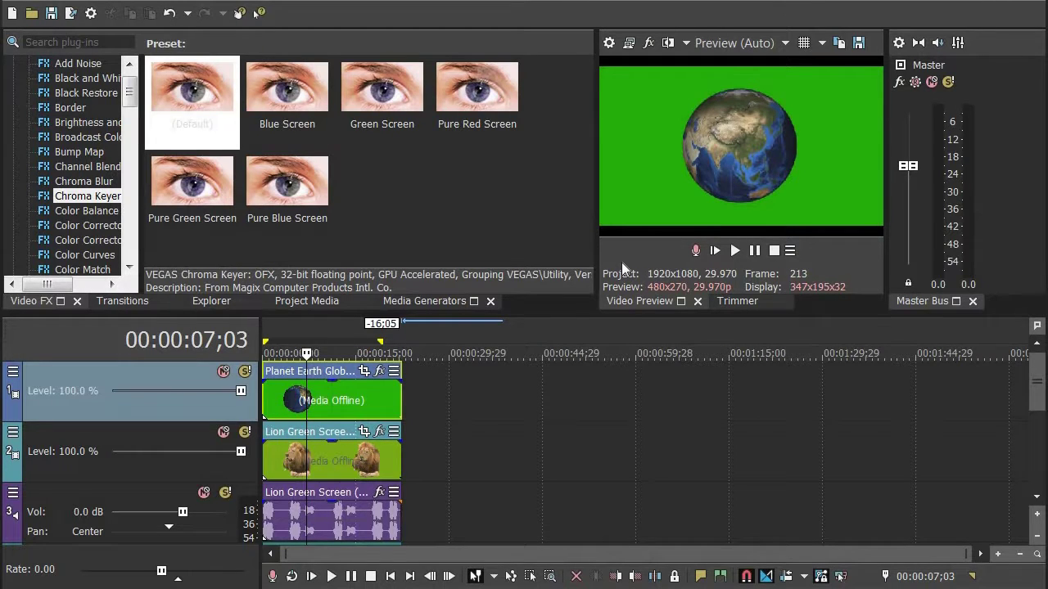
pyautogui.click(366, 110)
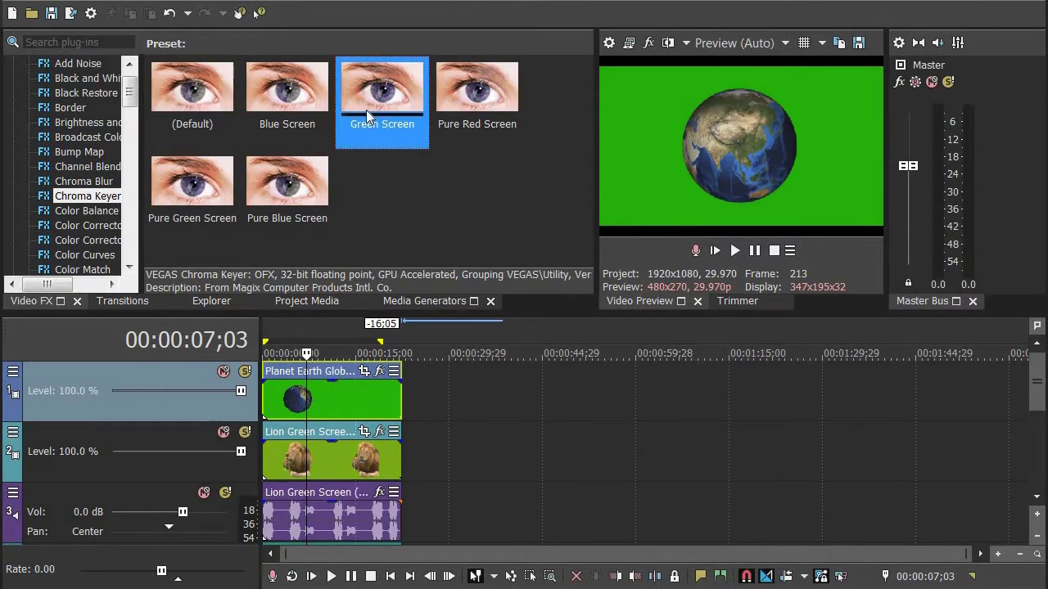
pyautogui.click(162, 115)
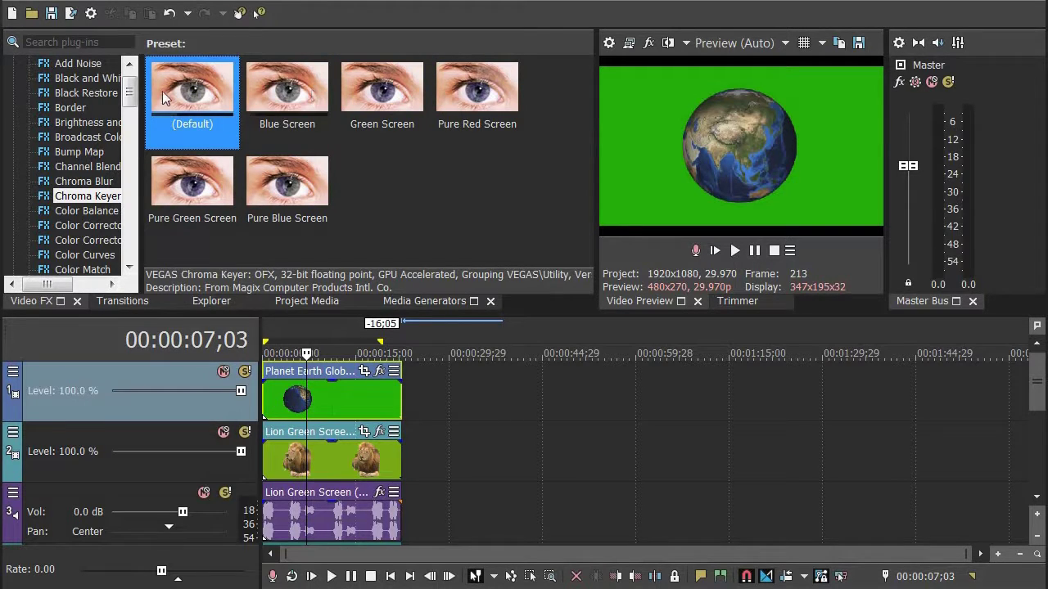
pyautogui.moveTo(187, 108); pyautogui.dragTo(289, 403)
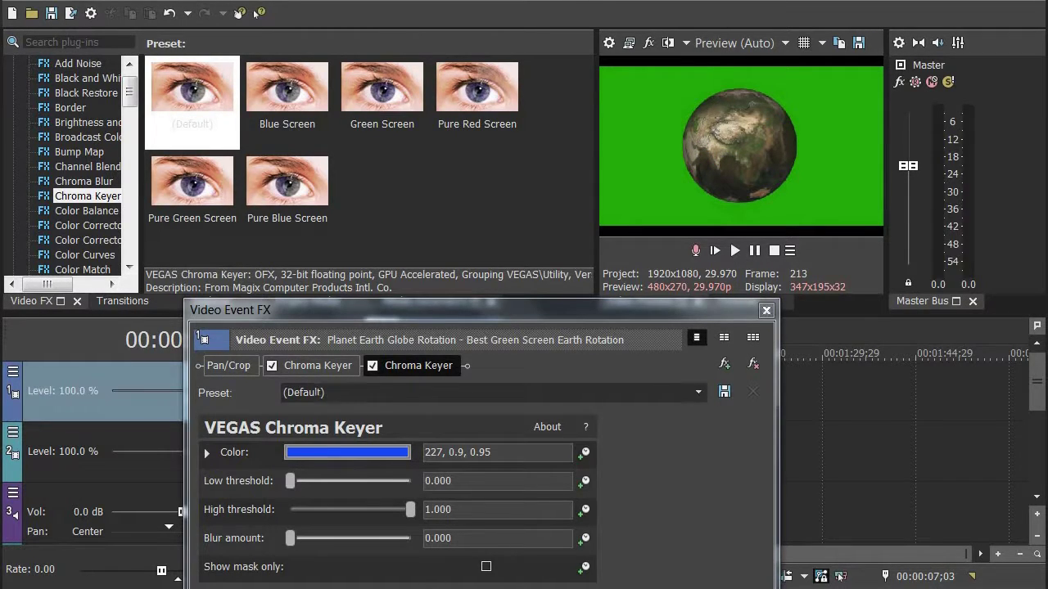
# Step: Sample the green backdrop in the preview as the Chroma Keyer color and adjust its hue to 136, giving 136, 0.95, 0.68
pyautogui.click(304, 456)
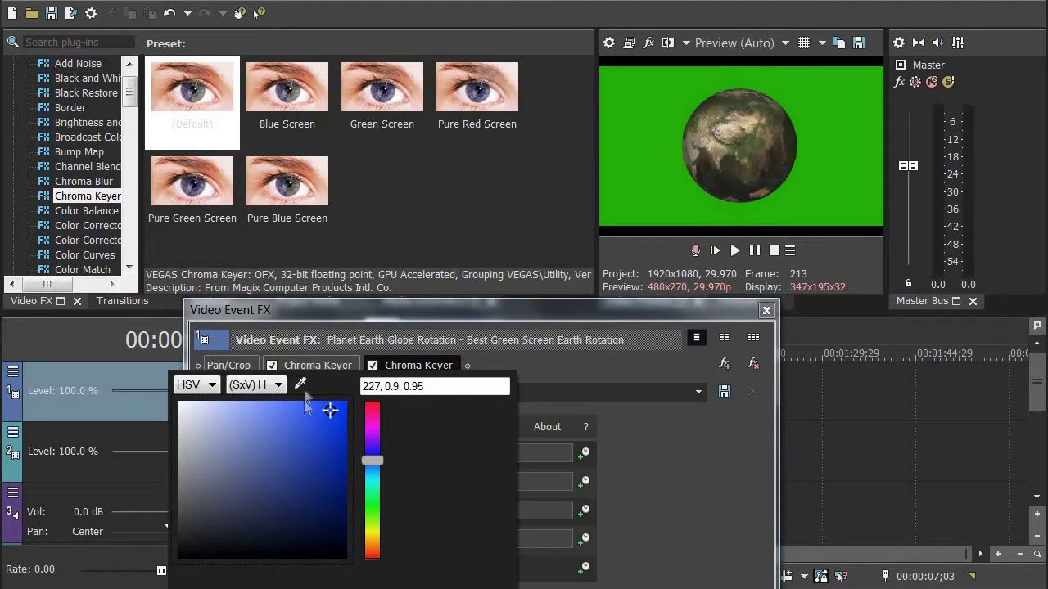
pyautogui.click(854, 117)
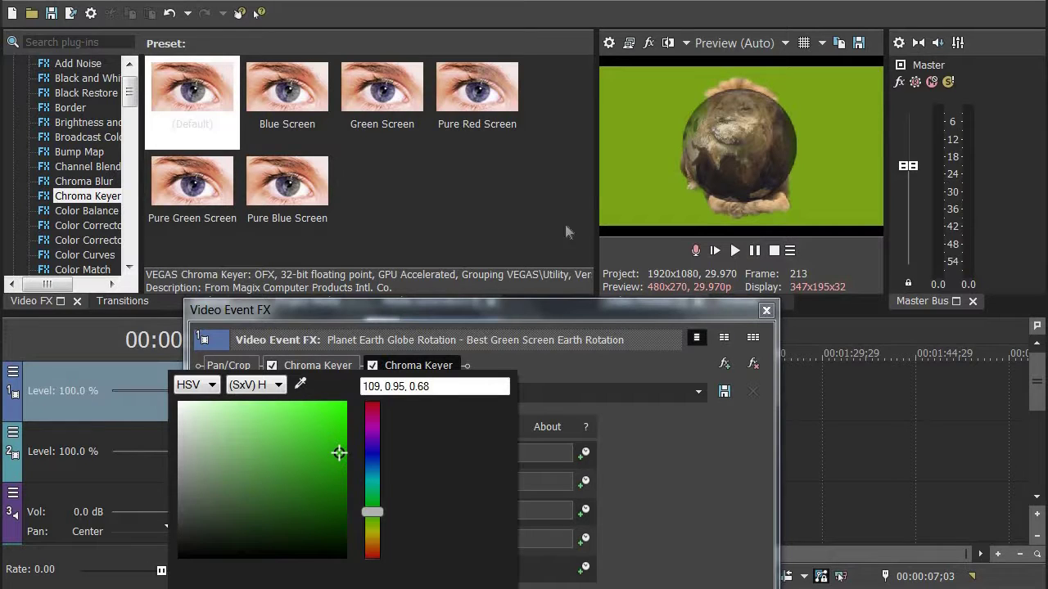
pyautogui.moveTo(374, 512); pyautogui.dragTo(378, 482)
pyautogui.moveTo(378, 490); pyautogui.dragTo(378, 480)
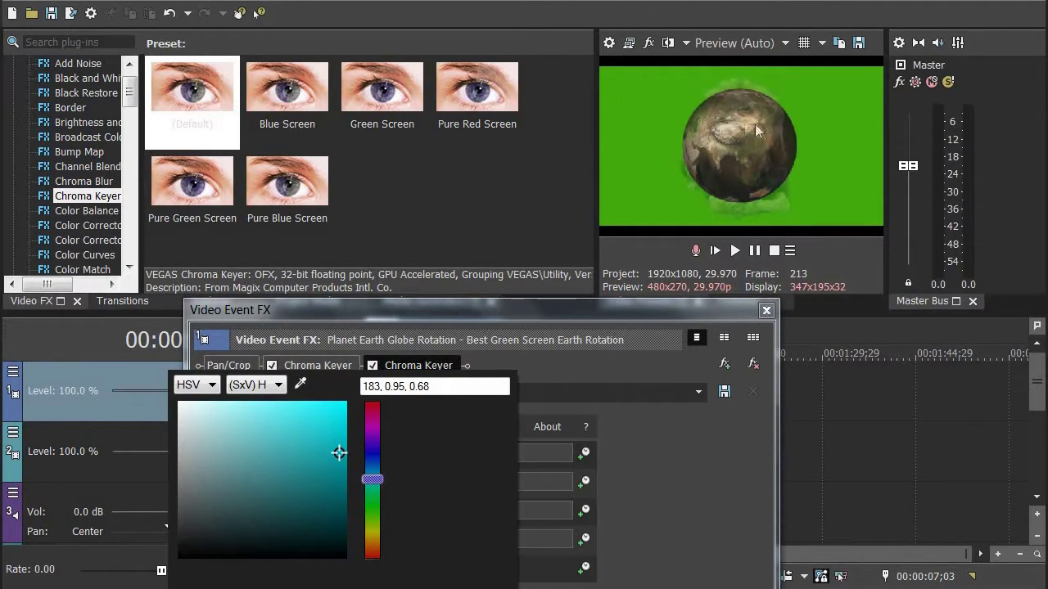
pyautogui.click(369, 500)
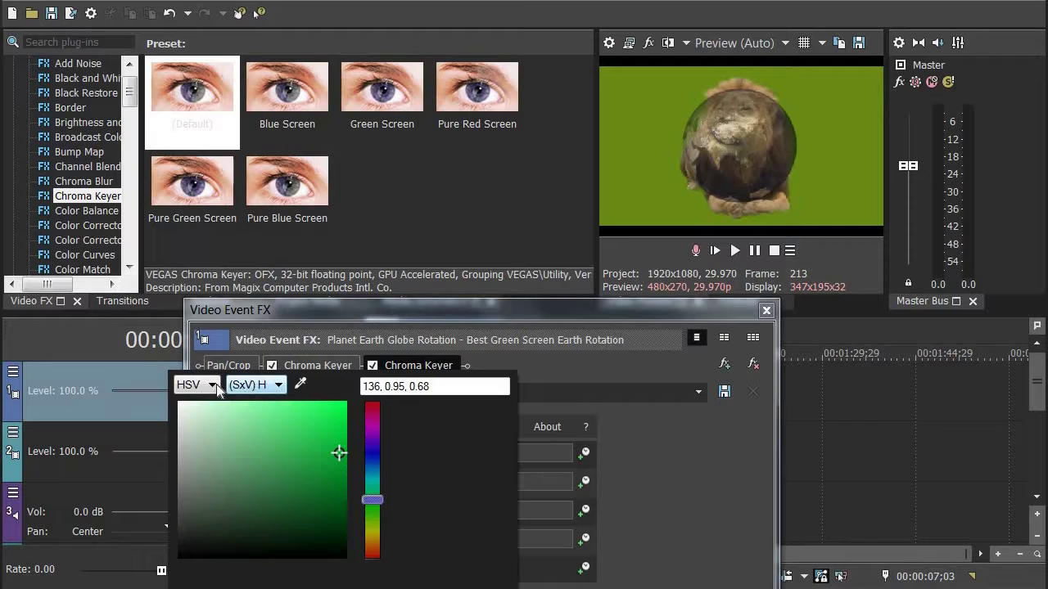
pyautogui.click(345, 367)
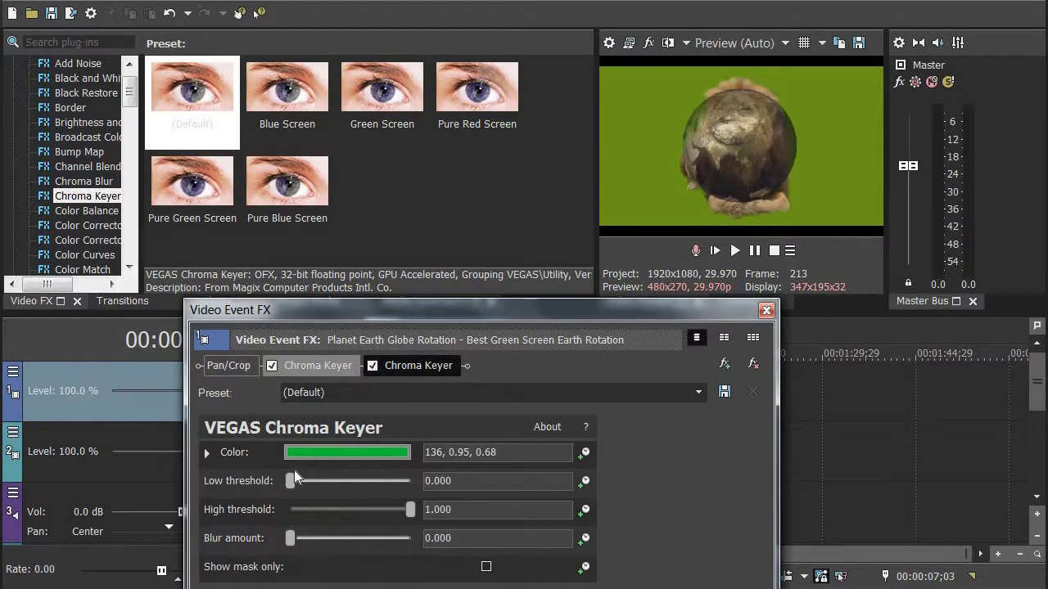
# Step: Set the Chroma Keyer's low threshold to about 0.143 and high threshold to 0.000, and close the effect window
pyautogui.moveTo(293, 487)
pyautogui.mouseDown()
pyautogui.moveTo(358, 491)
pyautogui.moveTo(302, 494)
pyautogui.moveTo(302, 503)
pyautogui.mouseUp()
pyautogui.moveTo(409, 510); pyautogui.dragTo(286, 518)
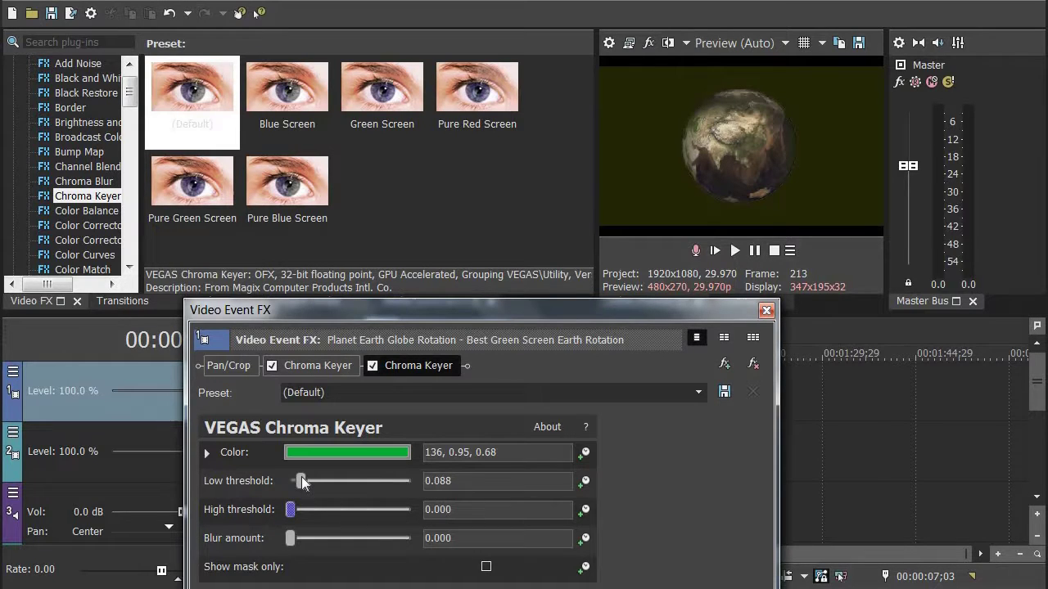
pyautogui.moveTo(309, 483); pyautogui.dragTo(309, 484)
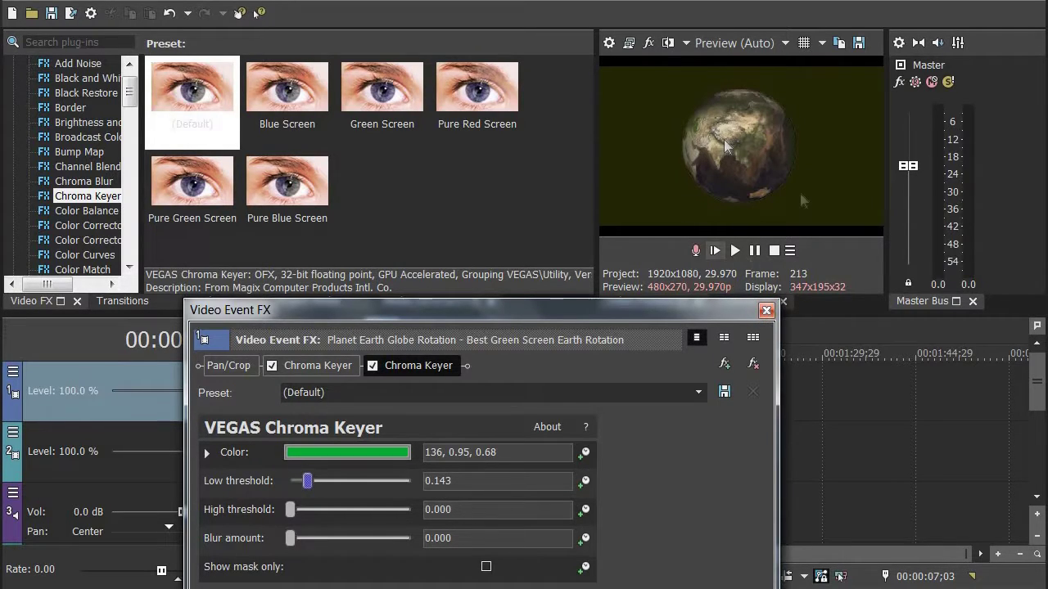
pyautogui.click(766, 310)
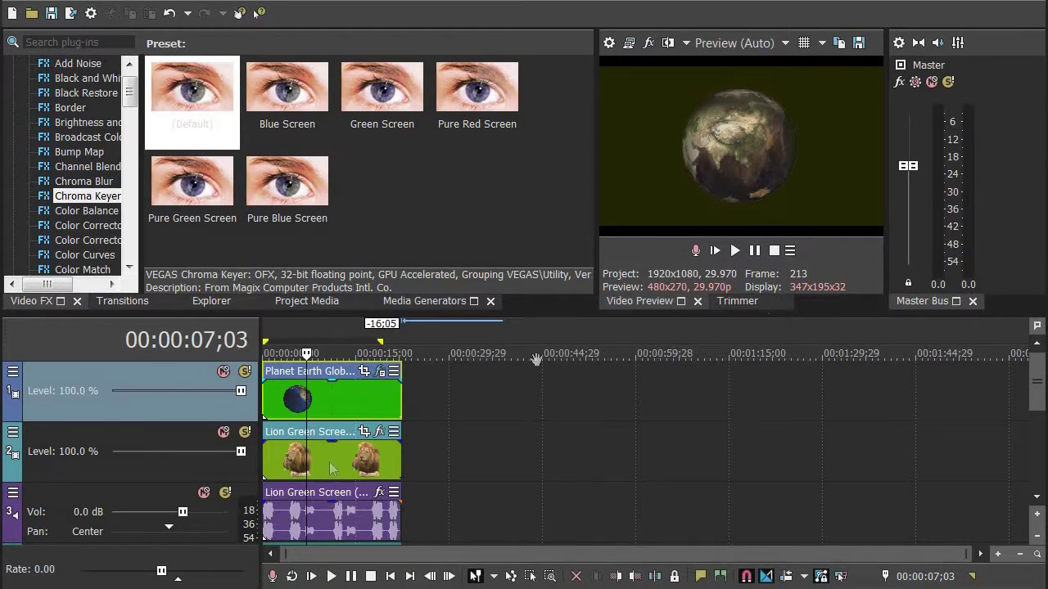
# Step: Remove both Chroma Keyer effects from the Planet Earth clip and close its effects window
pyautogui.click(380, 372)
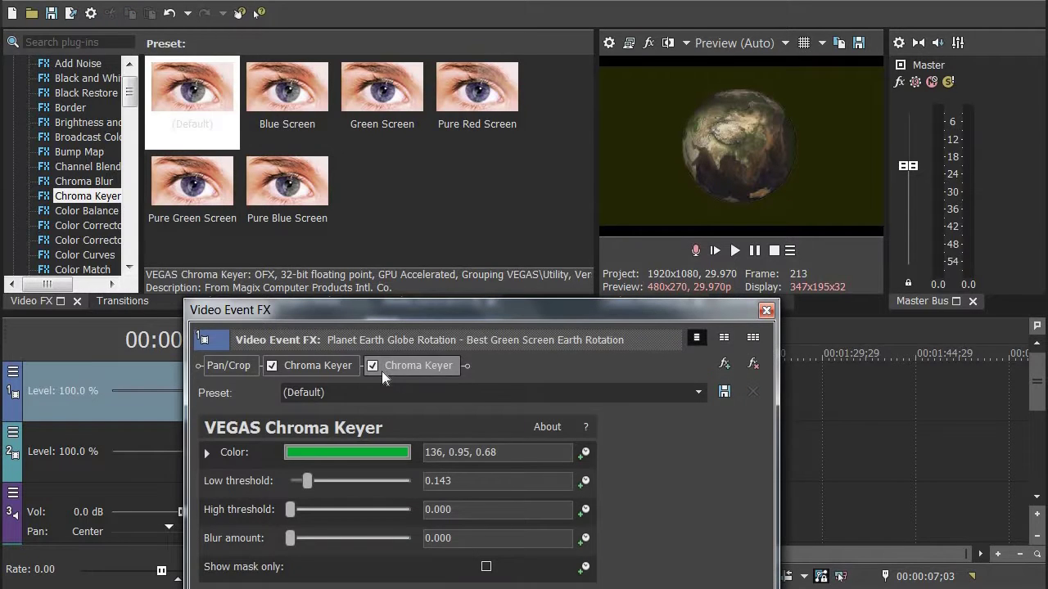
pyautogui.click(753, 363)
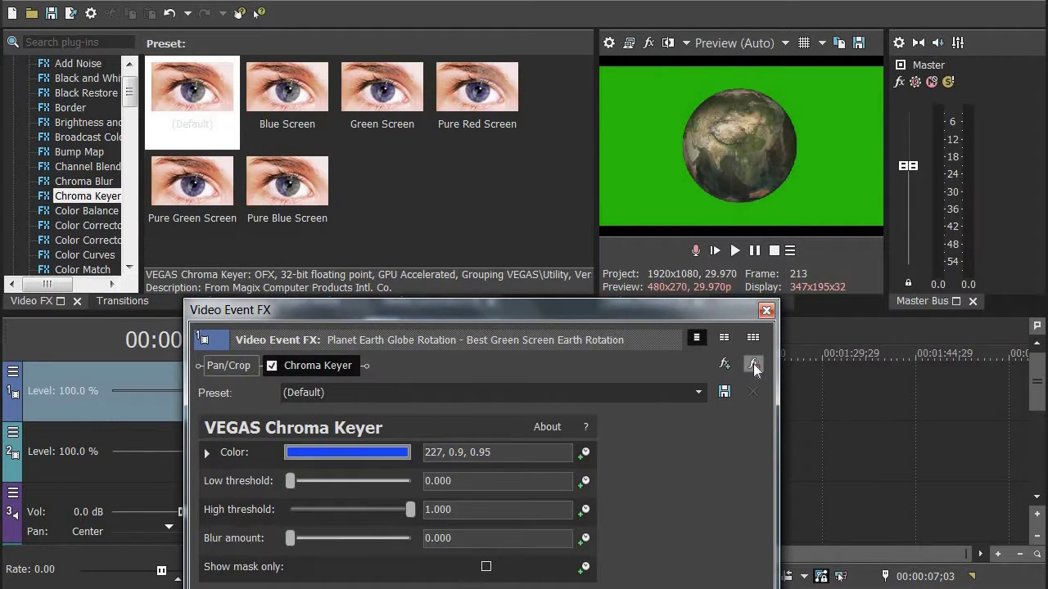
pyautogui.click(753, 365)
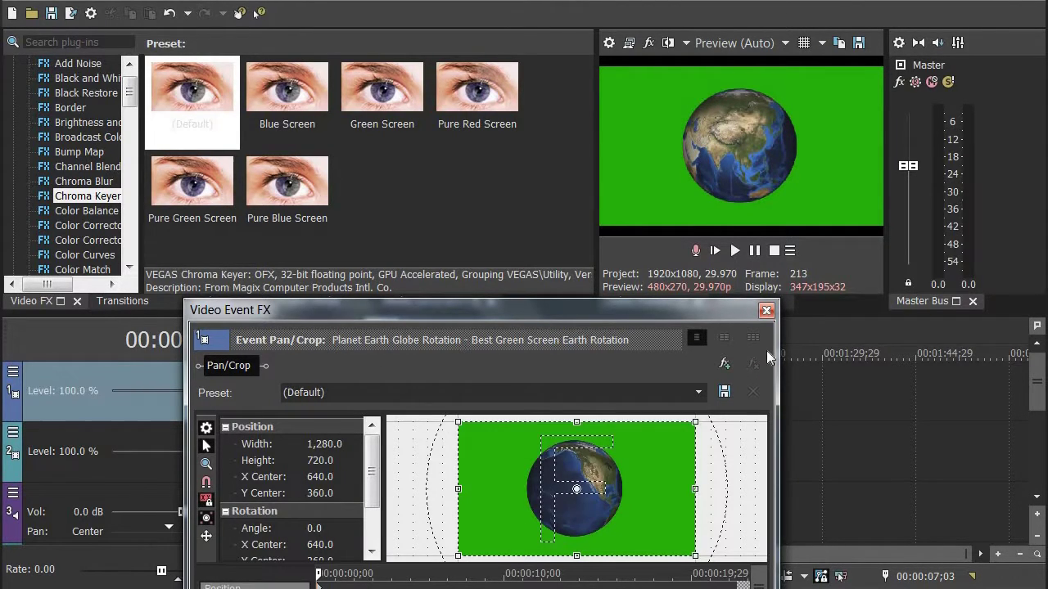
pyautogui.click(766, 310)
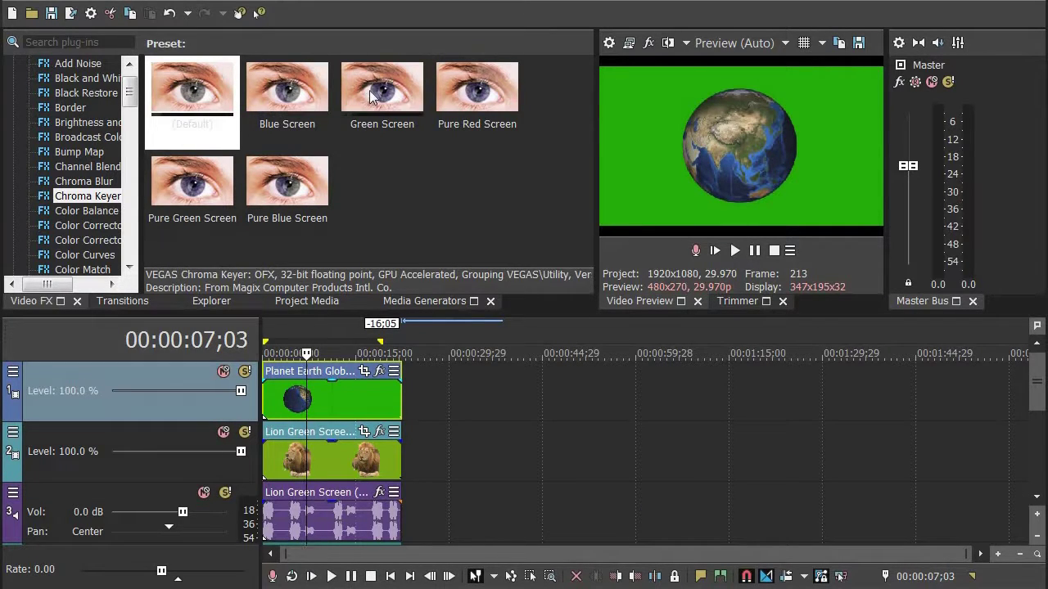
# Step: Apply the Green Screen Chroma Keyer preset to the Planet Earth clip with low threshold about 0.361 and high threshold about 0.469
pyautogui.moveTo(372, 99); pyautogui.dragTo(354, 397)
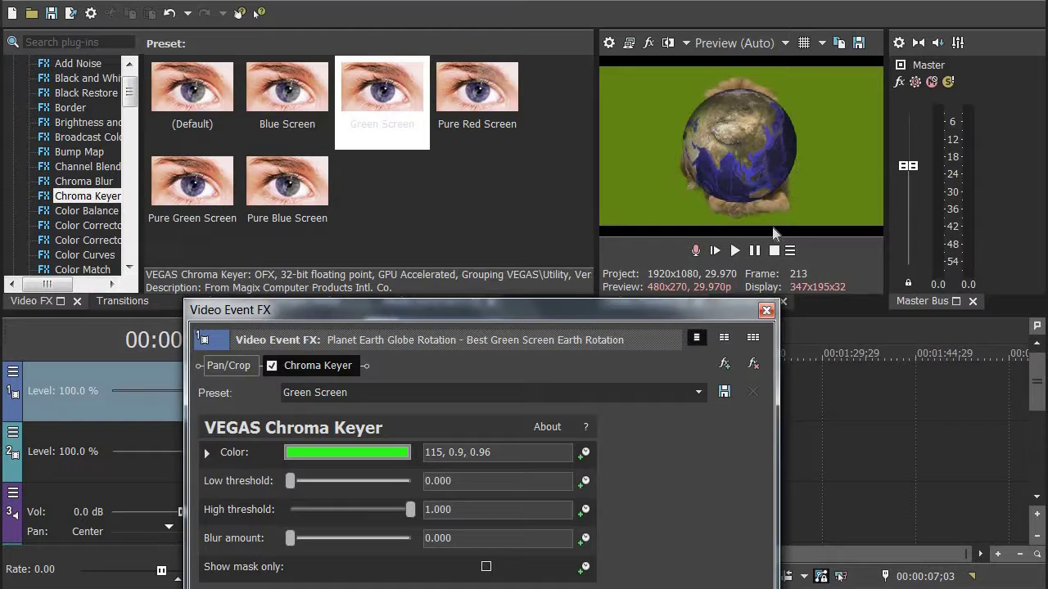
pyautogui.moveTo(409, 516); pyautogui.dragTo(331, 514)
pyautogui.moveTo(289, 481); pyautogui.dragTo(347, 509)
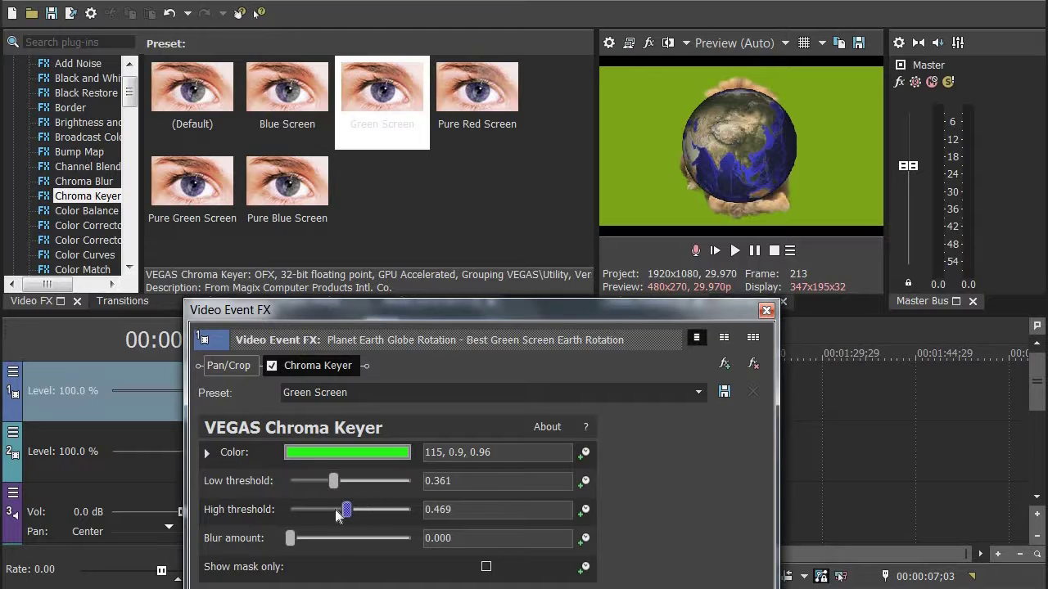
# Step: Using the mask-only view, refine the Earth key to low threshold about 0.286 and blur about 0.034, then restore the normal view
pyautogui.click(486, 567)
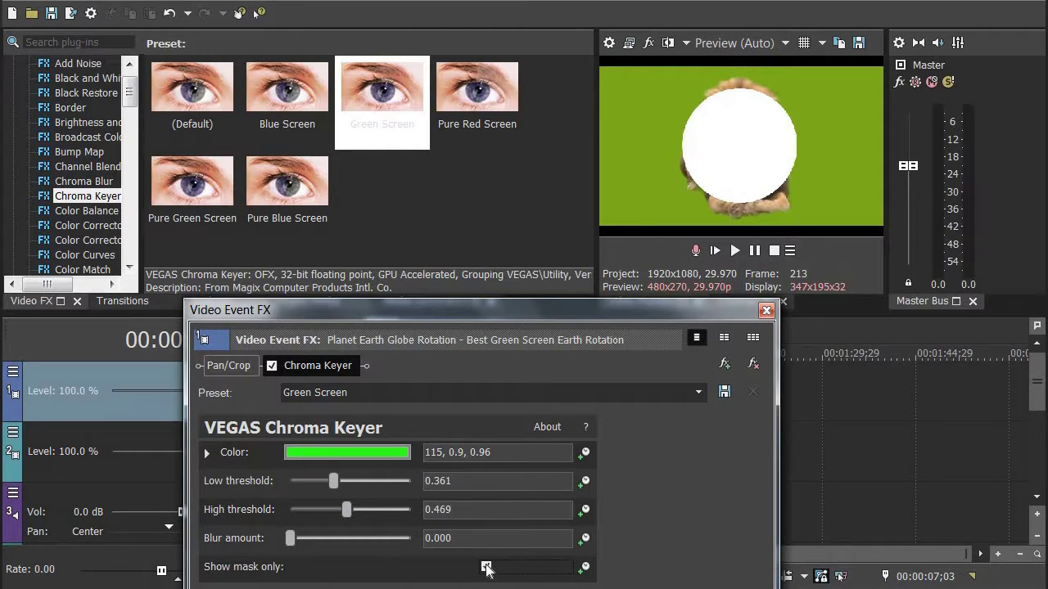
pyautogui.moveTo(333, 480)
pyautogui.mouseDown()
pyautogui.moveTo(391, 482)
pyautogui.moveTo(324, 483)
pyautogui.mouseUp()
pyautogui.moveTo(291, 543)
pyautogui.mouseDown()
pyautogui.moveTo(311, 544)
pyautogui.moveTo(295, 544)
pyautogui.mouseUp()
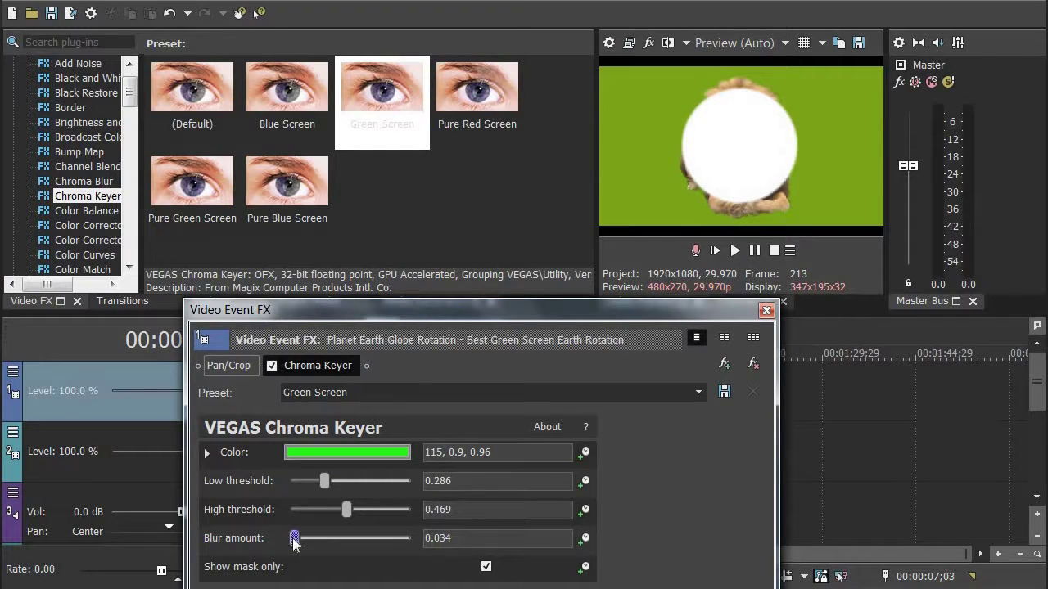
pyautogui.click(765, 309)
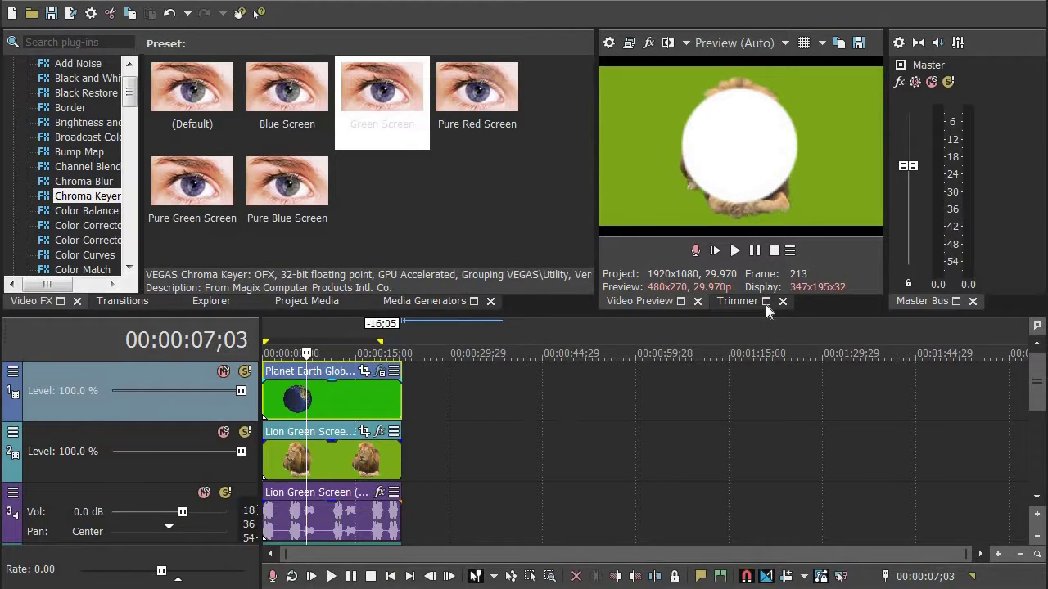
pyautogui.click(381, 373)
pyautogui.click(486, 567)
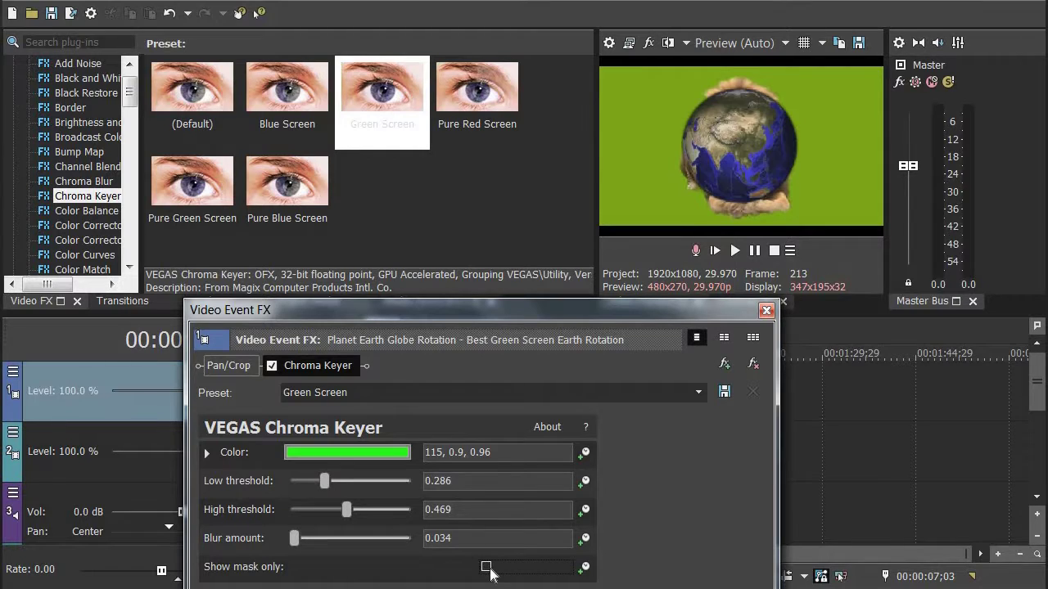
pyautogui.click(766, 310)
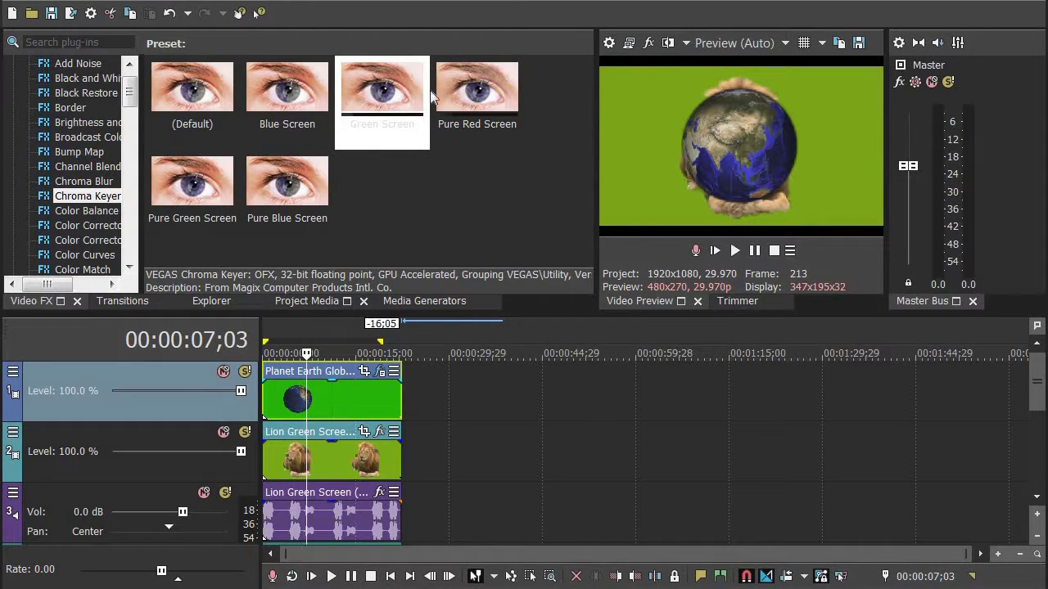
# Step: Apply the Green Screen Chroma Keyer preset to the lion clip, with low threshold about 0.639 and high threshold about 0.687
pyautogui.click(362, 102)
pyautogui.moveTo(266, 483); pyautogui.dragTo(279, 470)
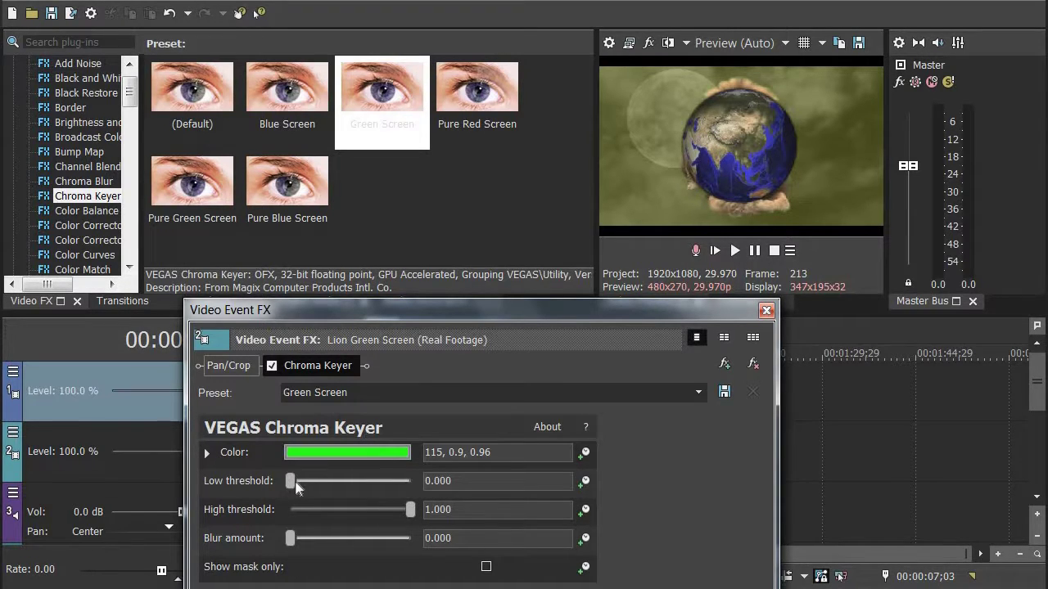
pyautogui.moveTo(296, 481); pyautogui.dragTo(332, 481)
pyautogui.moveTo(410, 509); pyautogui.dragTo(341, 520)
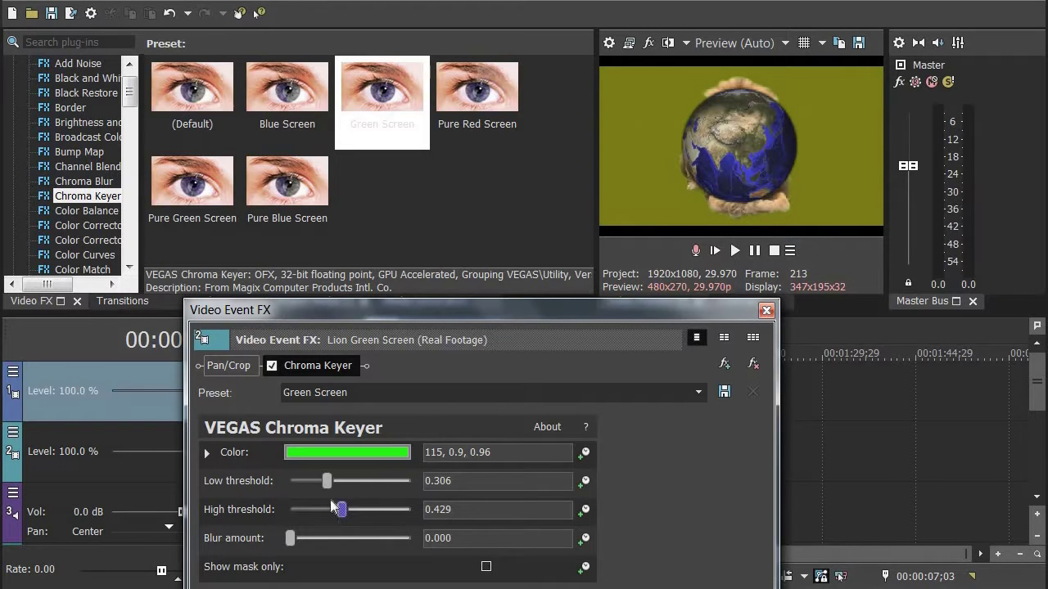
pyautogui.moveTo(325, 480); pyautogui.dragTo(367, 486)
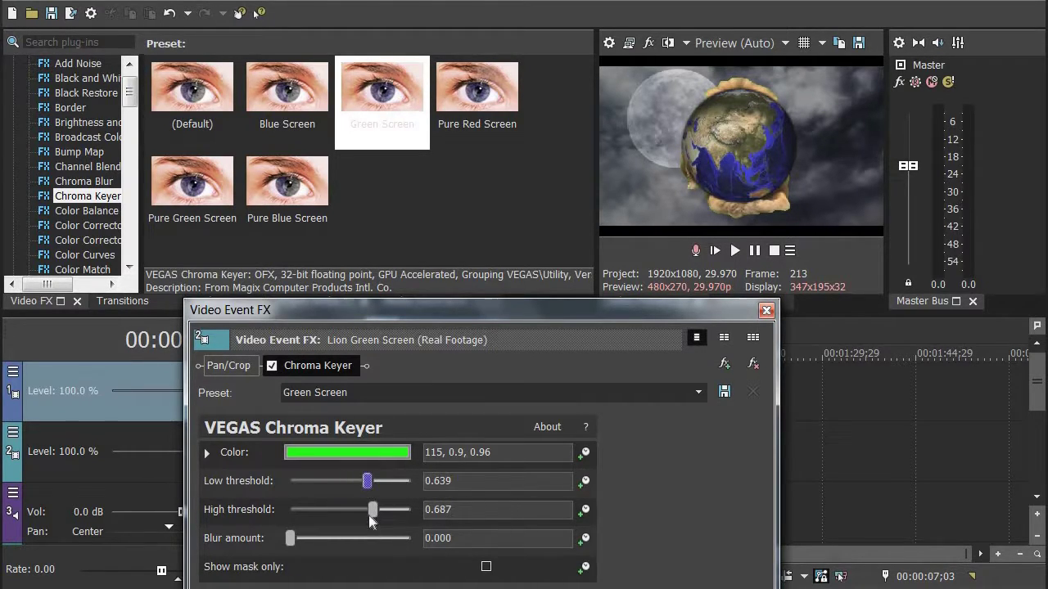
pyautogui.click(766, 311)
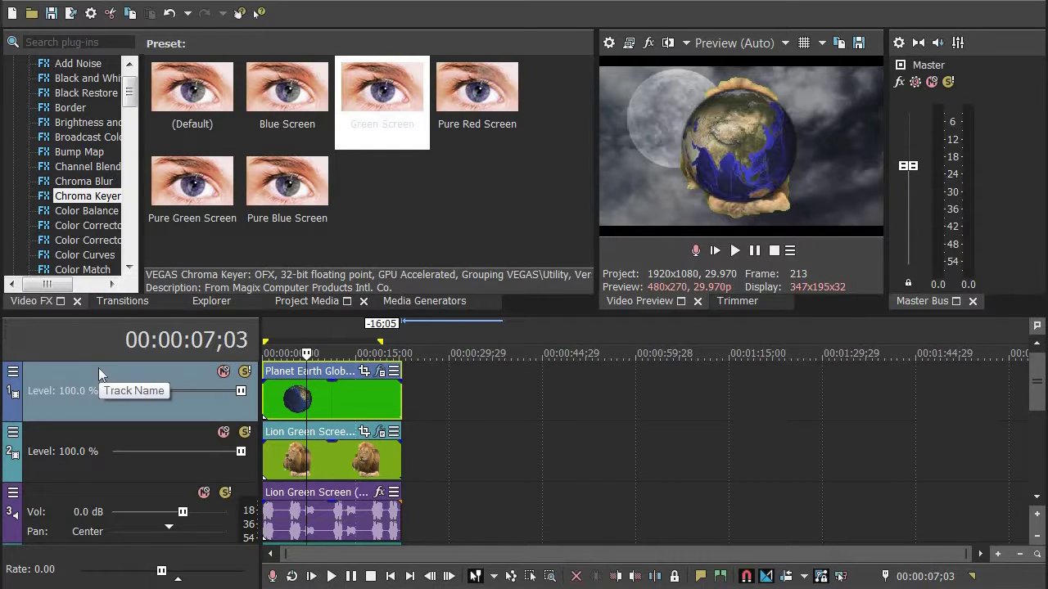
# Step: Use Track Motion to shrink the Earth track to about 1,056 × 594 and position it at about X 656, Y 273
pyautogui.click(12, 375)
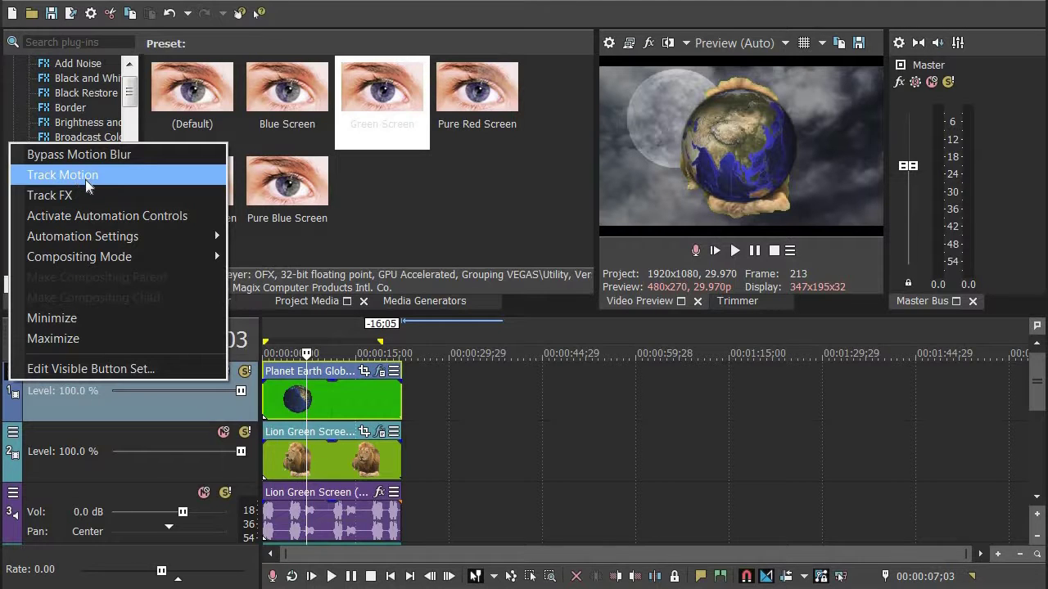
pyautogui.click(85, 175)
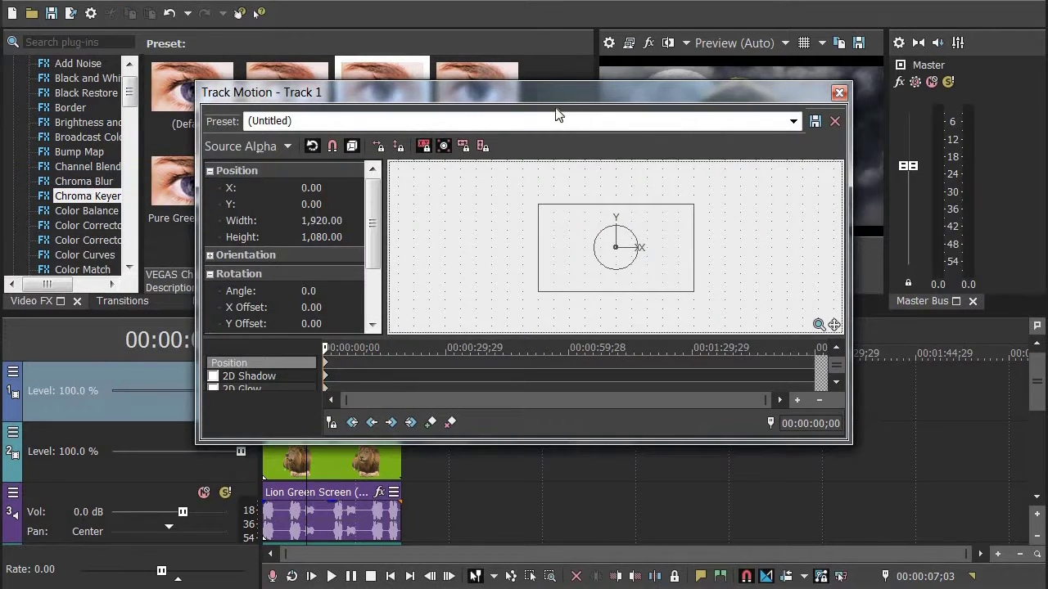
pyautogui.moveTo(579, 106); pyautogui.dragTo(559, 276)
pyautogui.moveTo(566, 406); pyautogui.dragTo(627, 384)
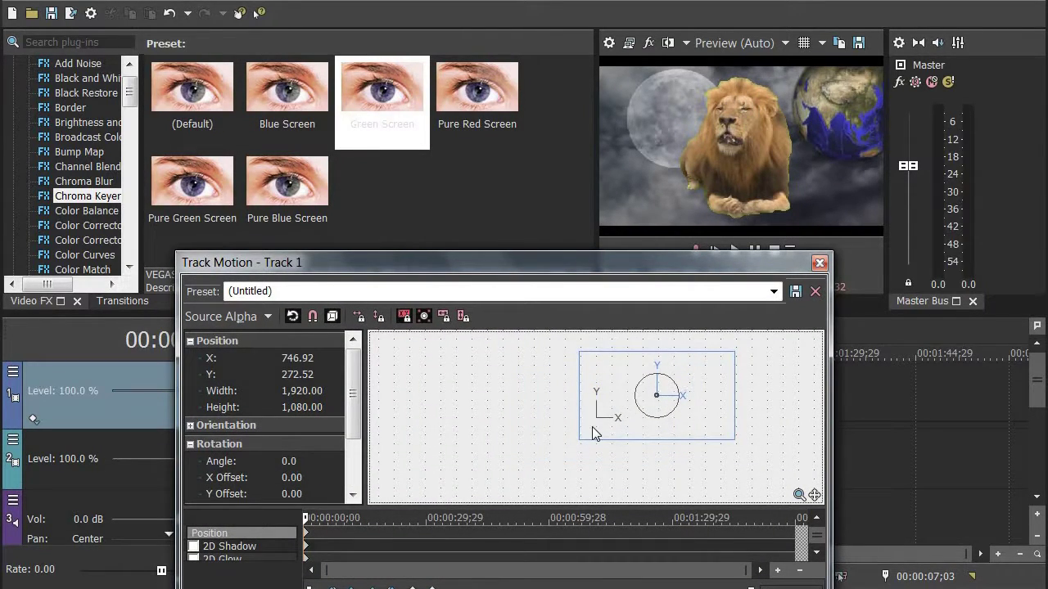
pyautogui.moveTo(578, 438); pyautogui.dragTo(617, 425)
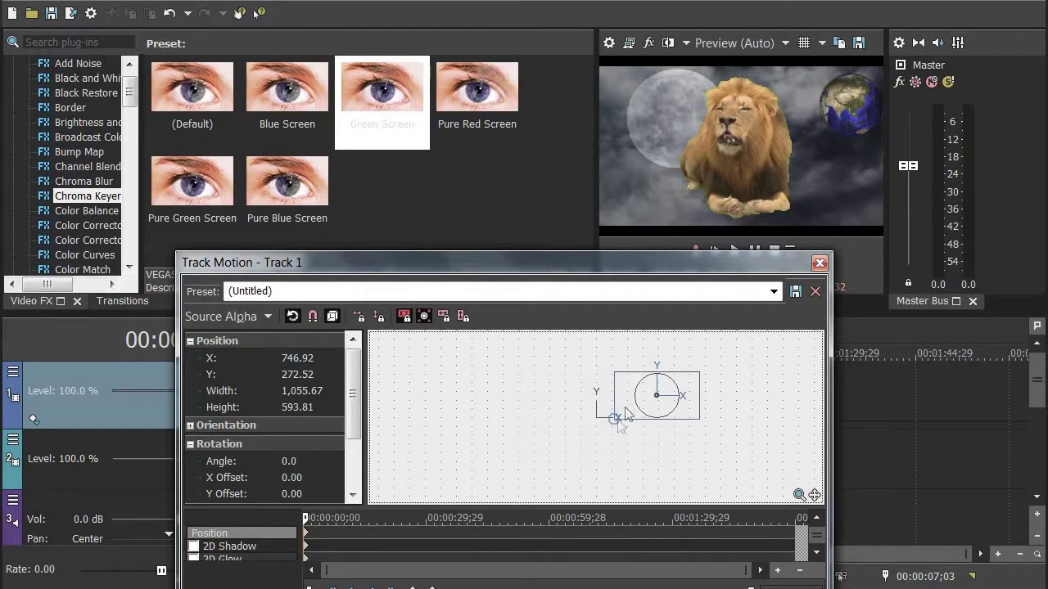
pyautogui.moveTo(629, 401); pyautogui.dragTo(647, 402)
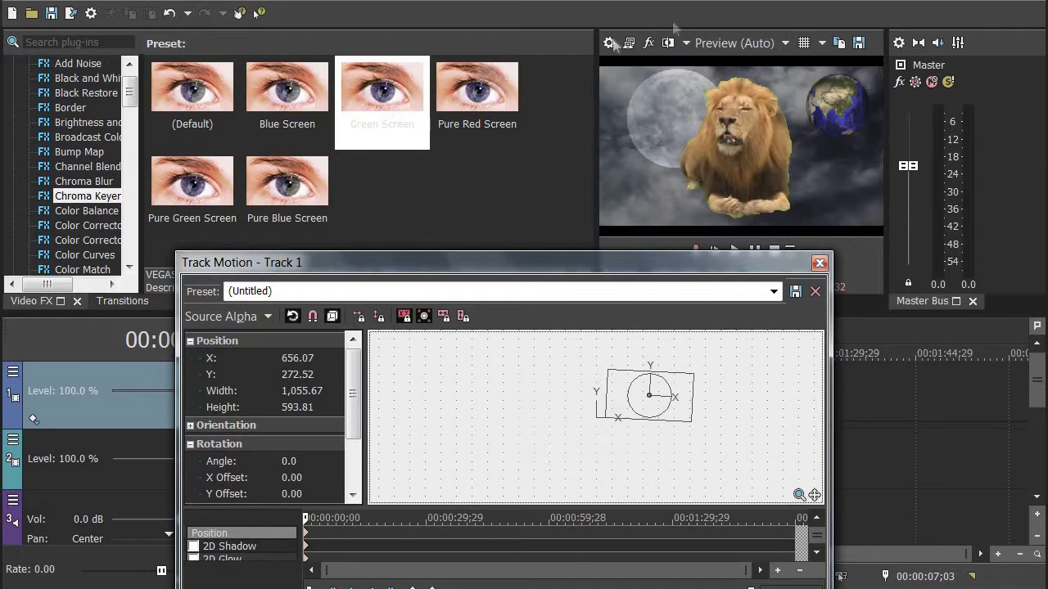
pyautogui.click(825, 259)
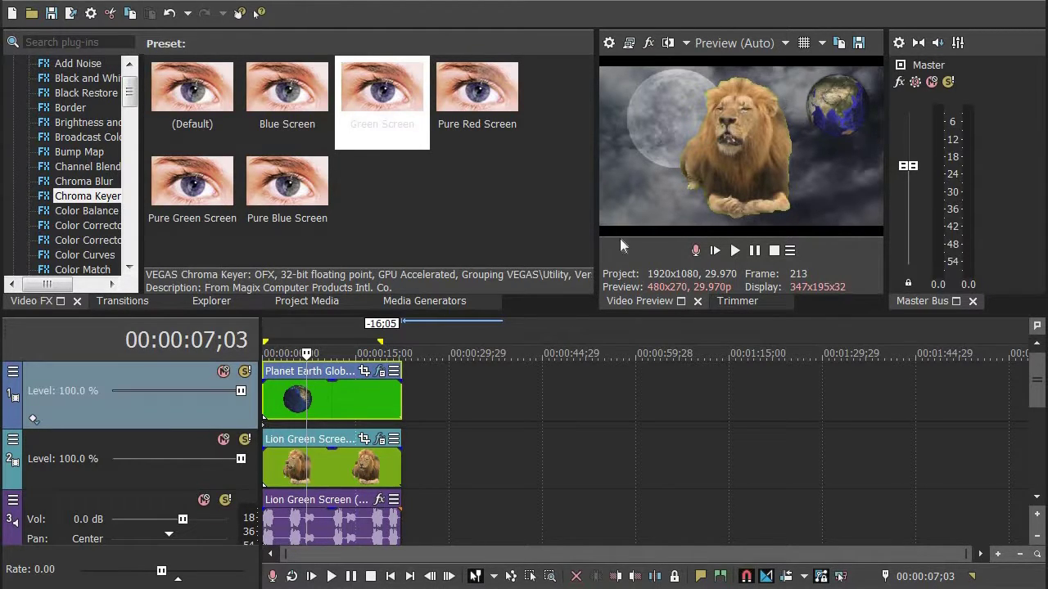
# Step: Use Track Motion to scale the lion track to about 1,504 × 846 and position it at about X -40, Y -182
pyautogui.rightClick(28, 450)
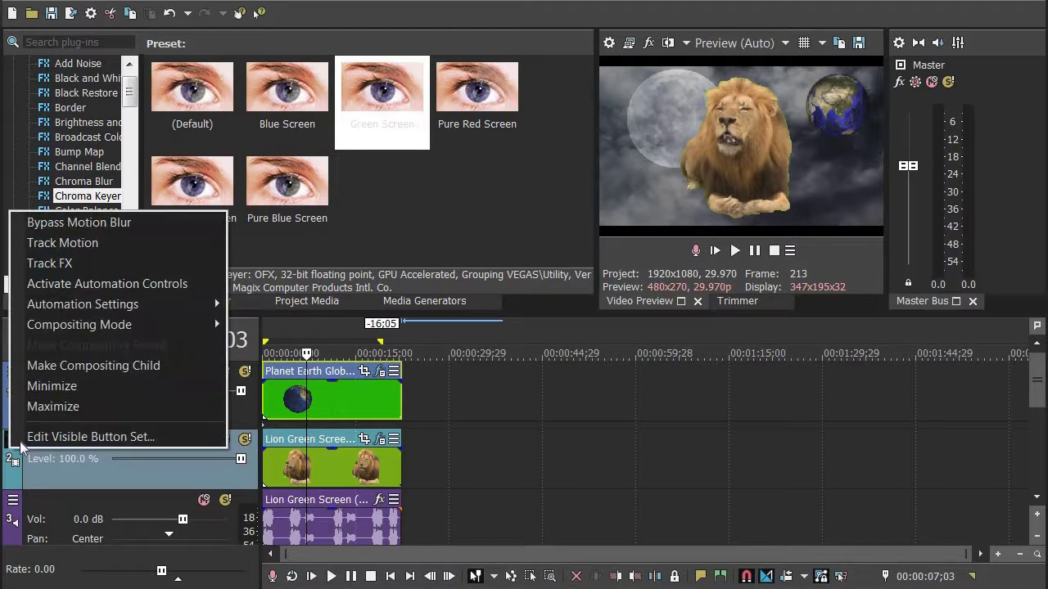
pyautogui.click(104, 249)
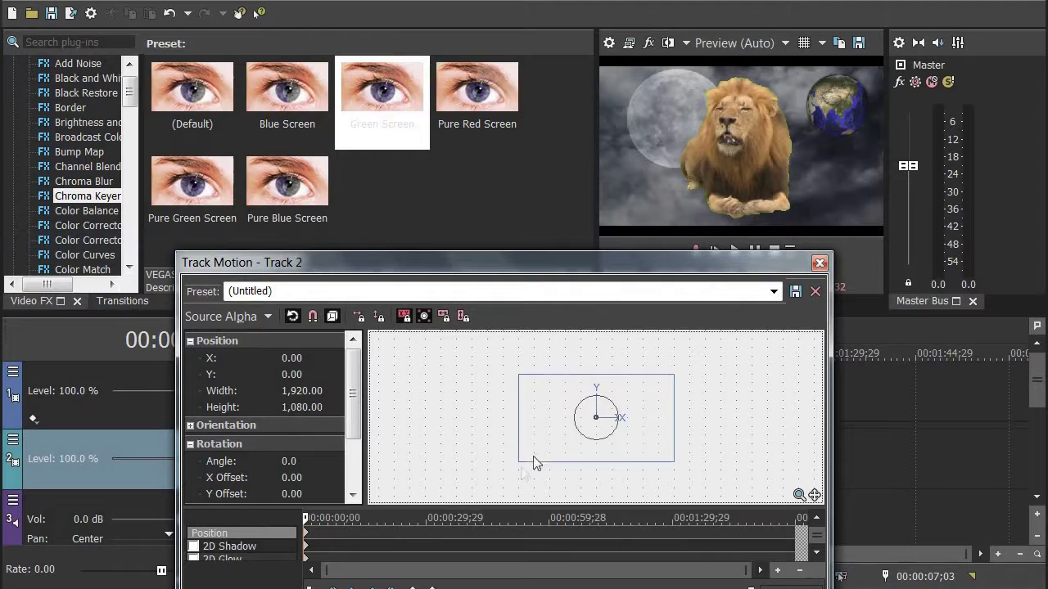
pyautogui.moveTo(518, 461); pyautogui.dragTo(536, 451)
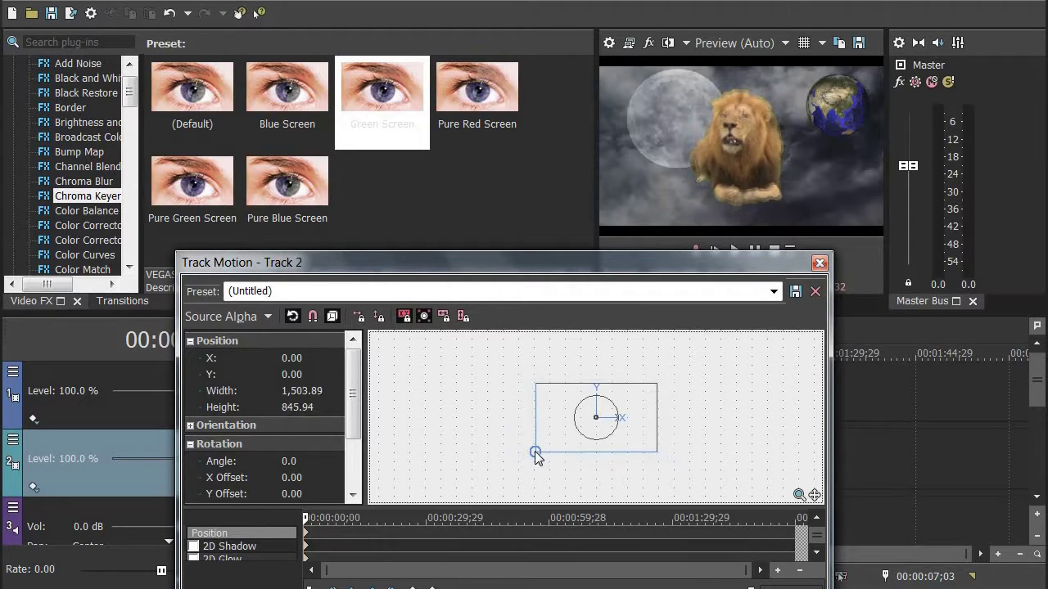
pyautogui.moveTo(594, 425); pyautogui.dragTo(591, 444)
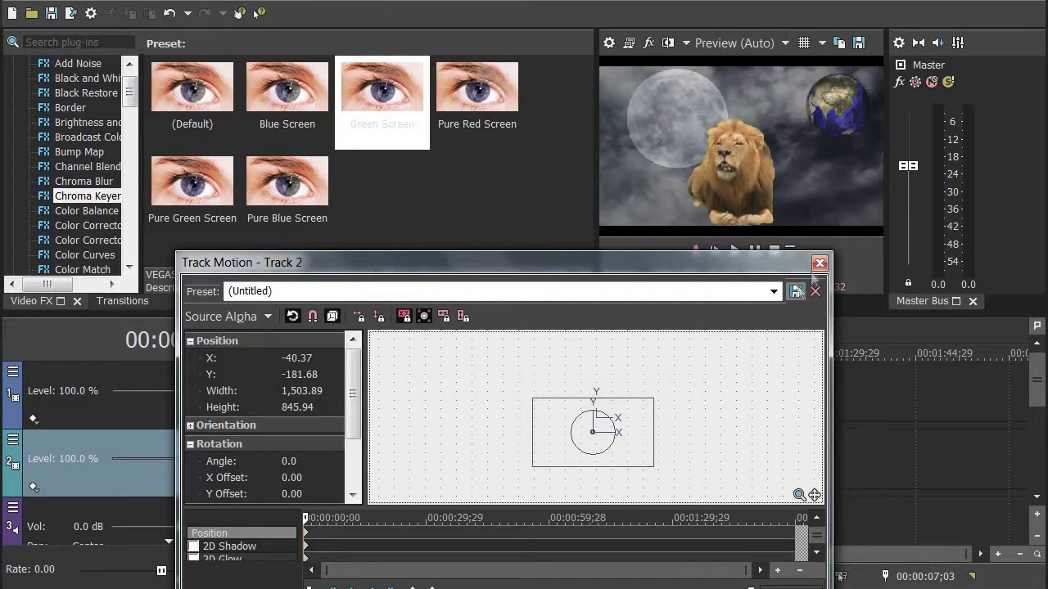
pyautogui.click(817, 264)
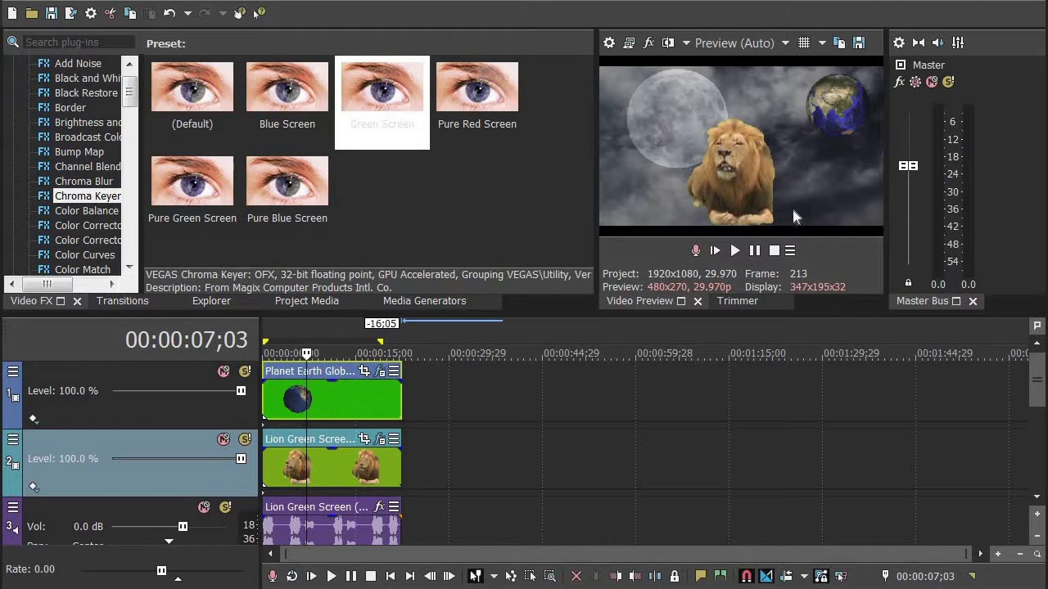
# Step: Play the composite from the start of the timeline, raising the master volume during playback, and pause it
pyautogui.click(267, 532)
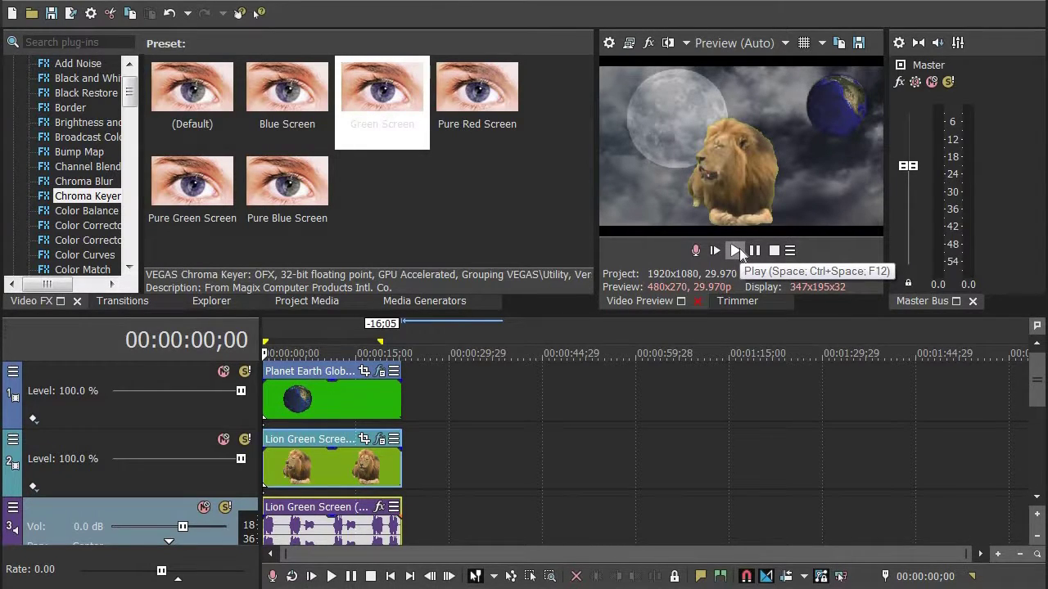
pyautogui.click(736, 251)
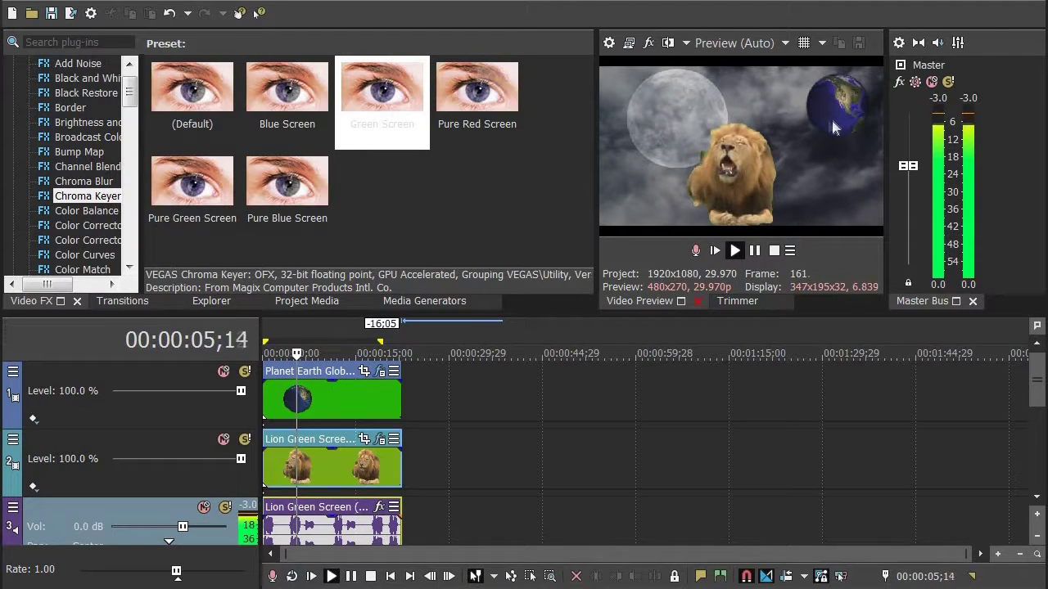
pyautogui.moveTo(907, 166); pyautogui.dragTo(904, 120)
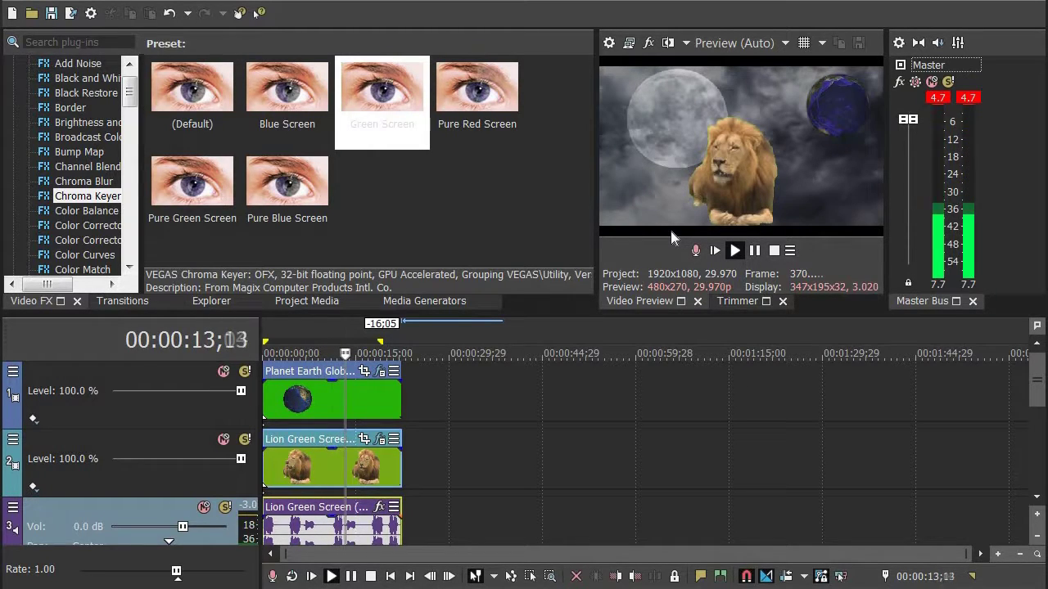
pyautogui.click(754, 250)
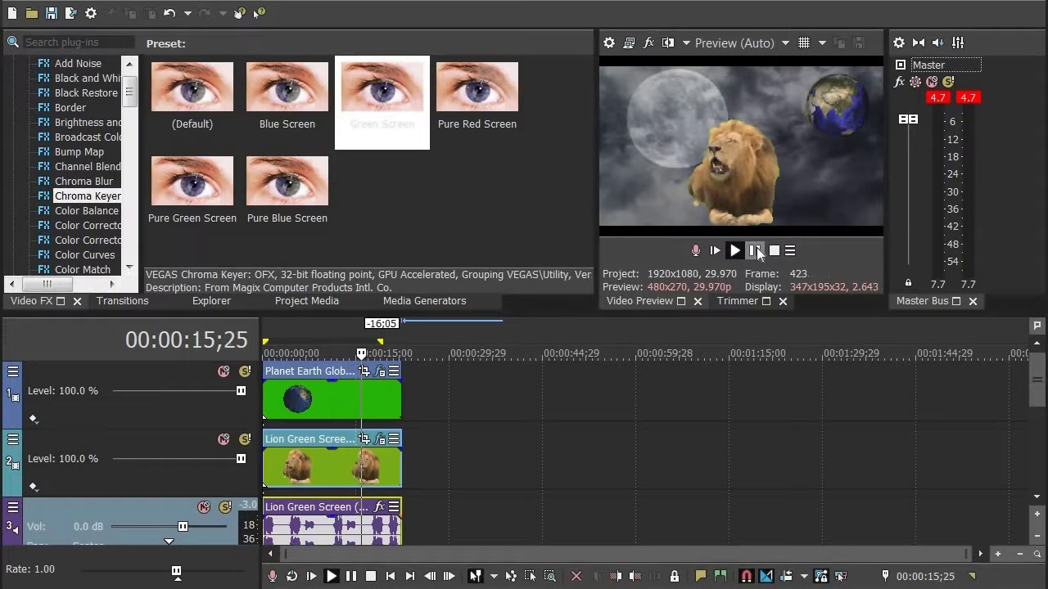
# Step: Add a (Legacy) Text generator with the Default Text preset on a new track above the Earth track
pyautogui.click(431, 306)
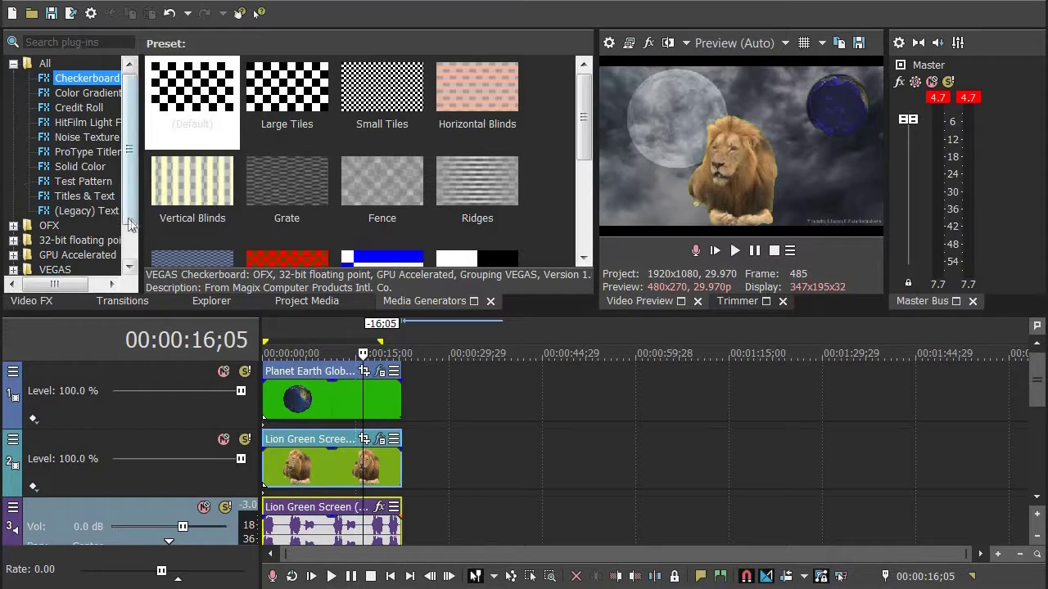
pyautogui.click(96, 212)
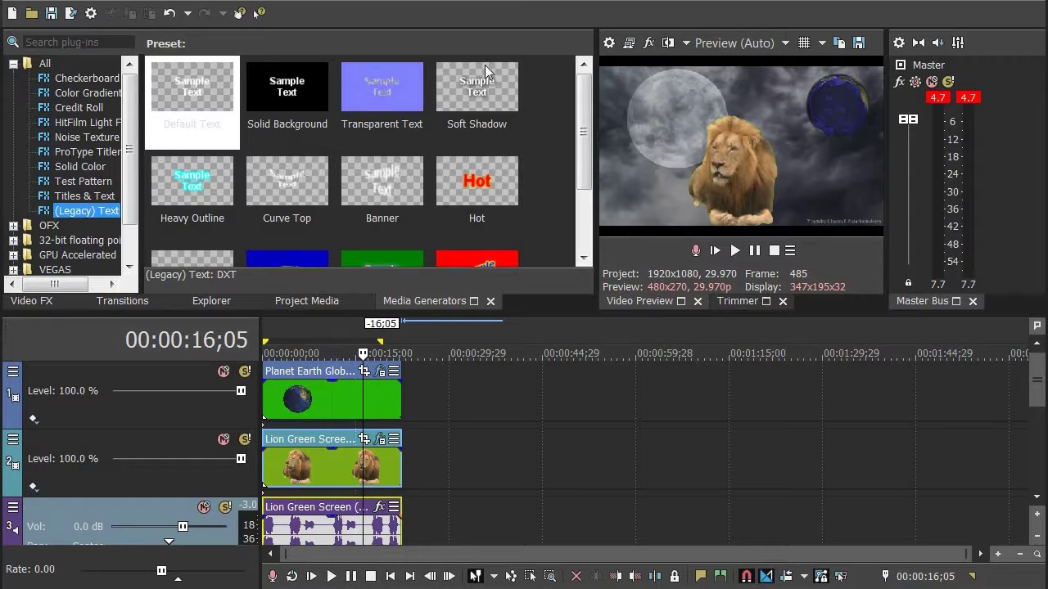
pyautogui.moveTo(214, 123); pyautogui.dragTo(314, 331)
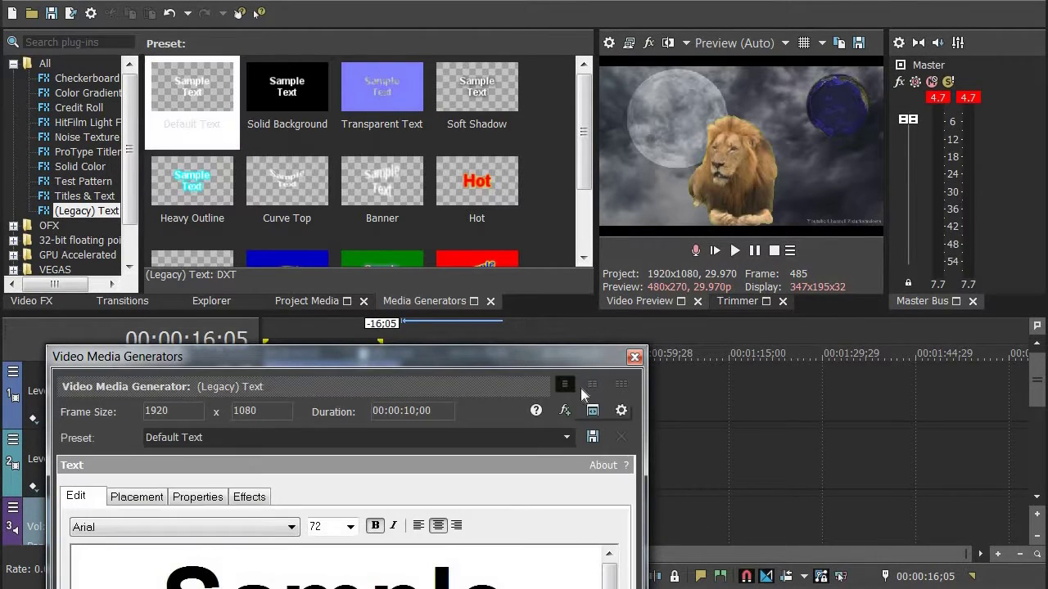
# Step: Replace the sample text in the text generator with MY WORLD
pyautogui.moveTo(525, 374); pyautogui.dragTo(507, 148)
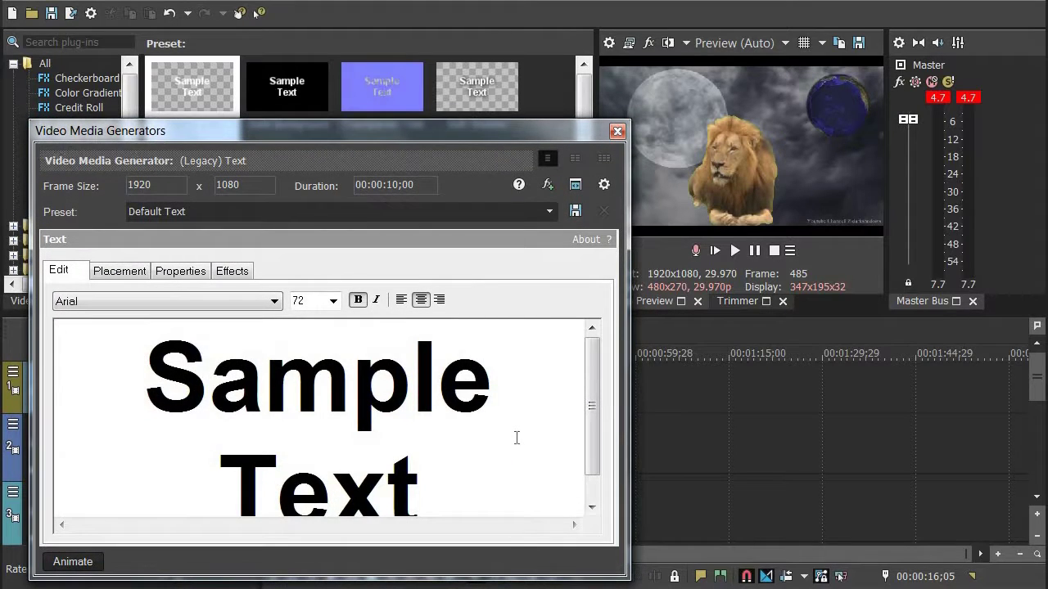
pyautogui.press('BackSpace')
pyautogui.press('BackSpace')
pyautogui.press('BackSpace')
pyautogui.press('BackSpace')
pyautogui.press('BackSpace')
pyautogui.press('BackSpace')
pyautogui.press('BackSpace')
pyautogui.press('BackSpace')
pyautogui.press('BackSpace')
pyautogui.press('BackSpace')
pyautogui.press('BackSpace')
pyautogui.write('my')
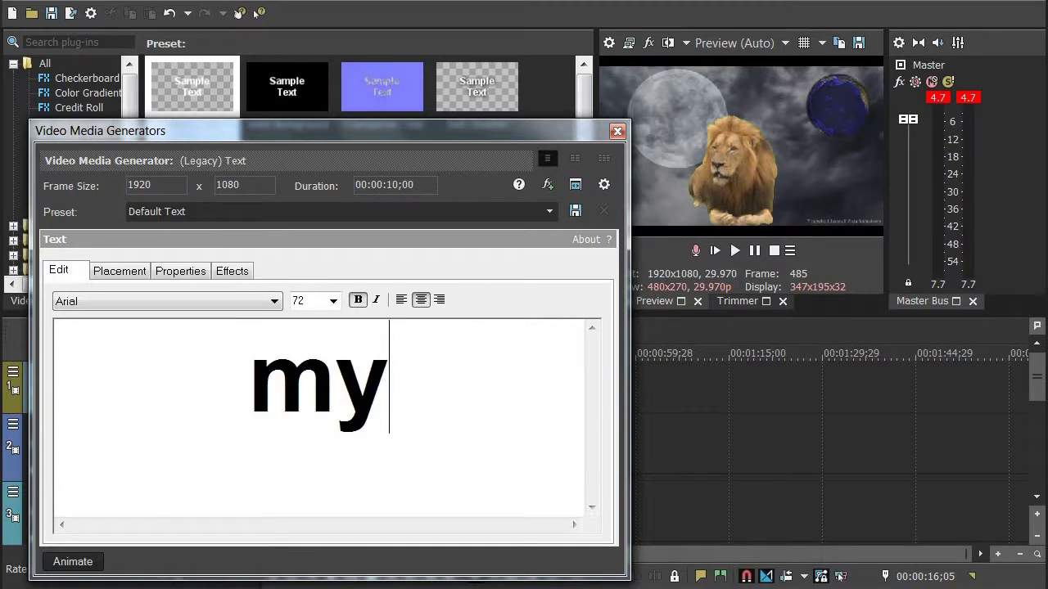
pyautogui.press('BackSpace')
pyautogui.press('BackSpace')
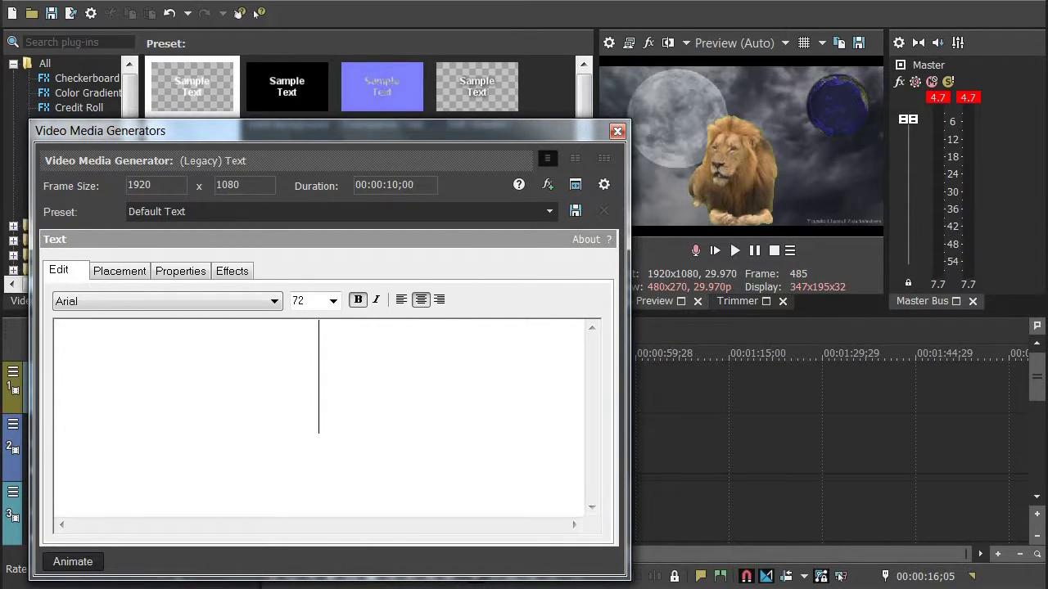
pyautogui.write('MY ')
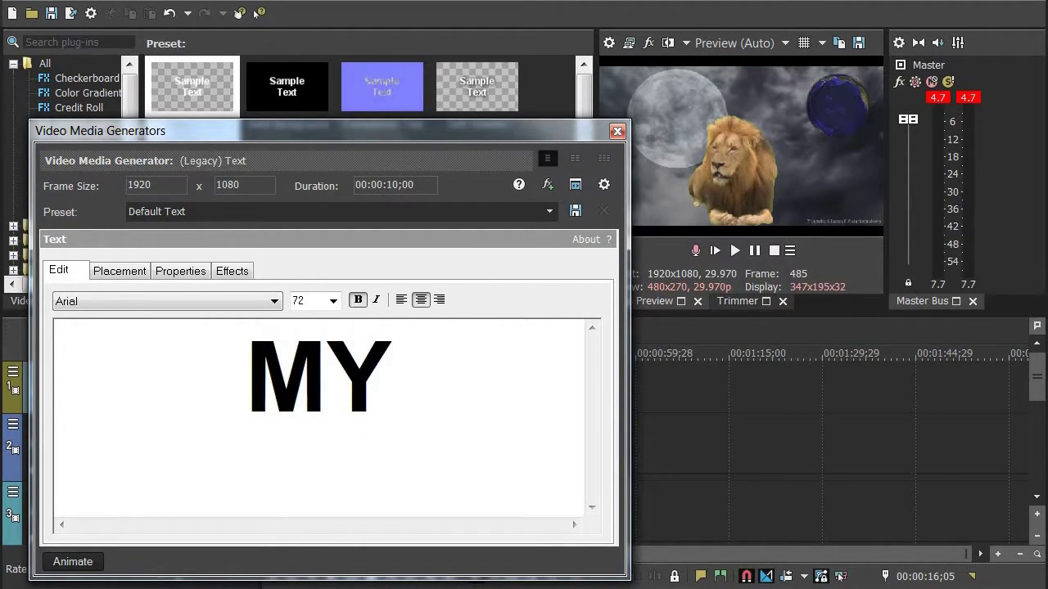
pyautogui.write('WORLD')
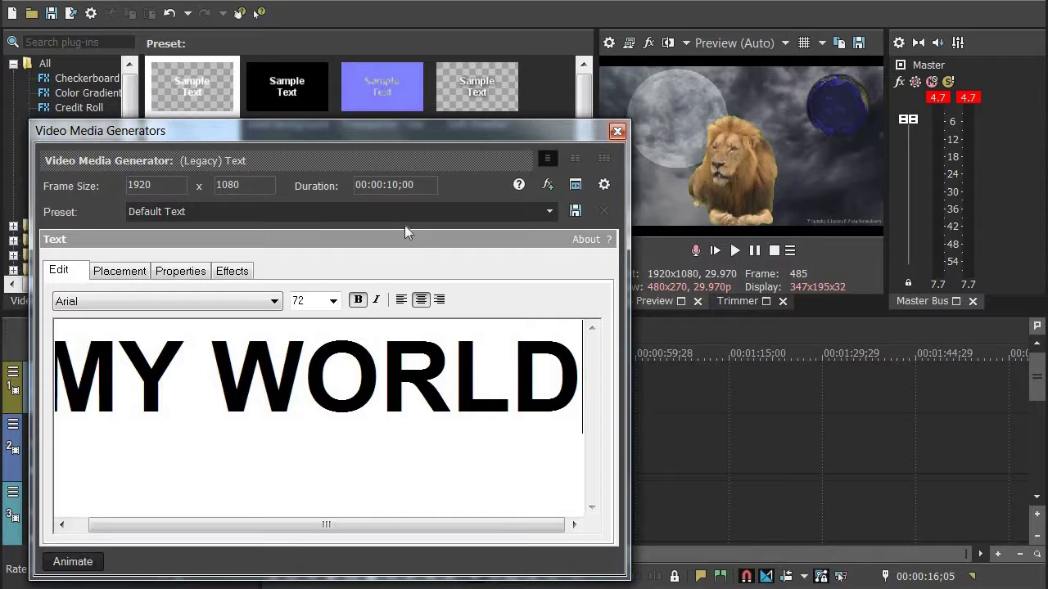
# Step: Set the title's font to Brush Script Std and its size to 36
pyautogui.click(190, 308)
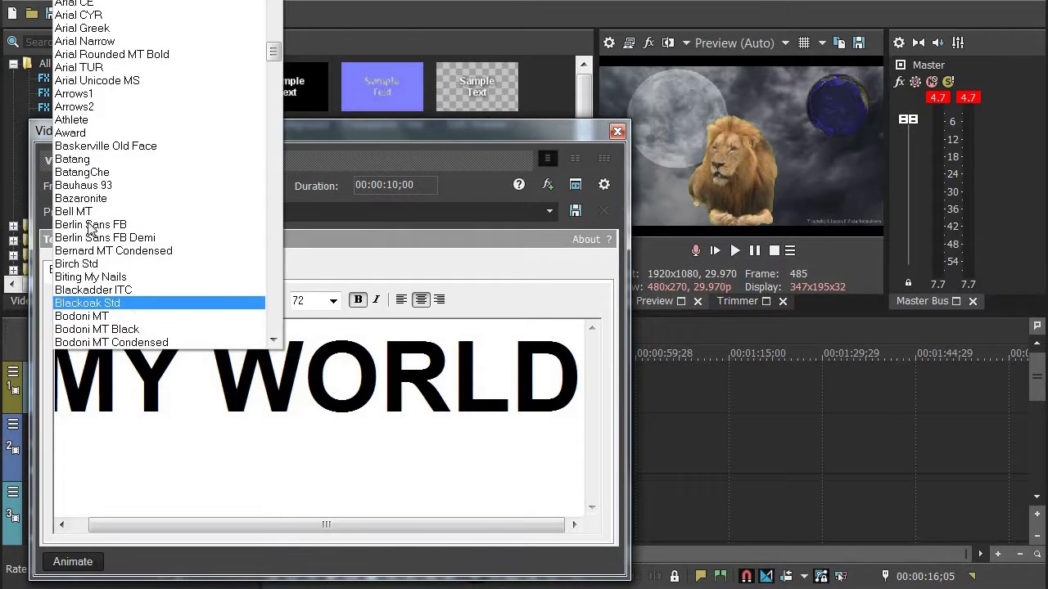
pyautogui.click(78, 200)
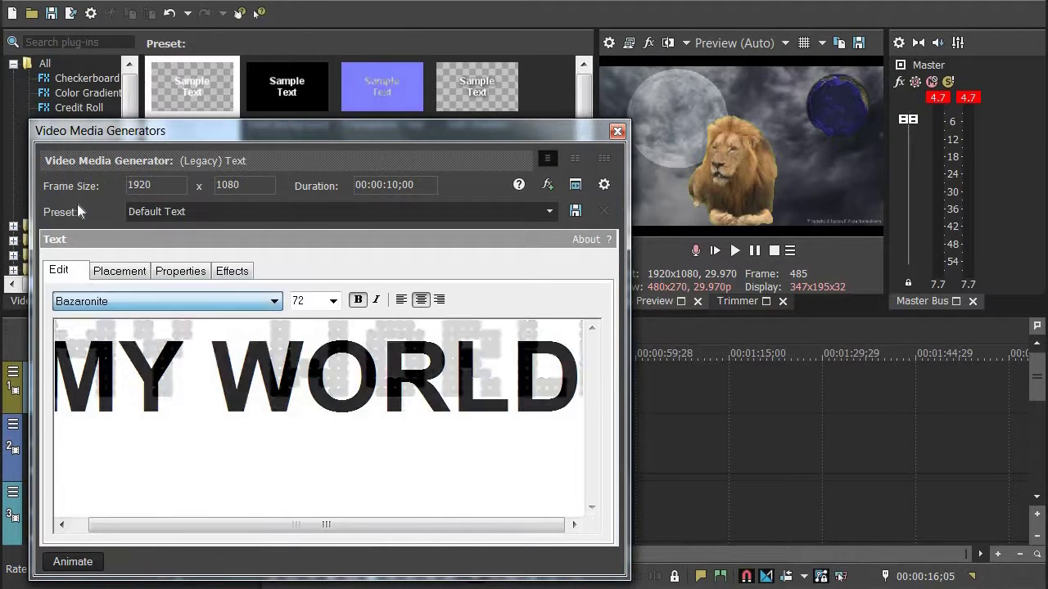
pyautogui.click(139, 310)
pyautogui.click(105, 280)
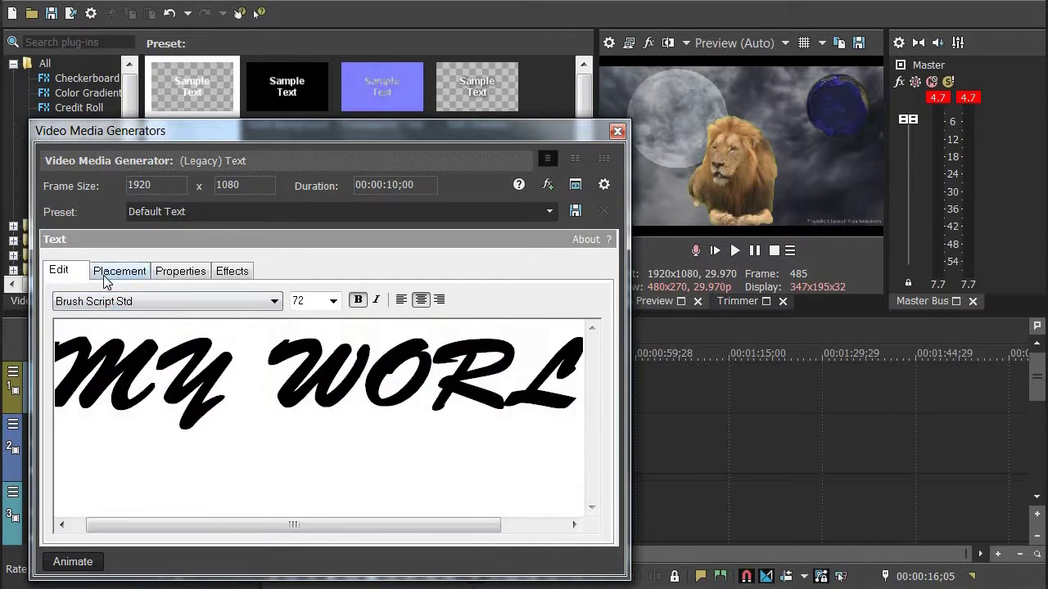
pyautogui.click(115, 308)
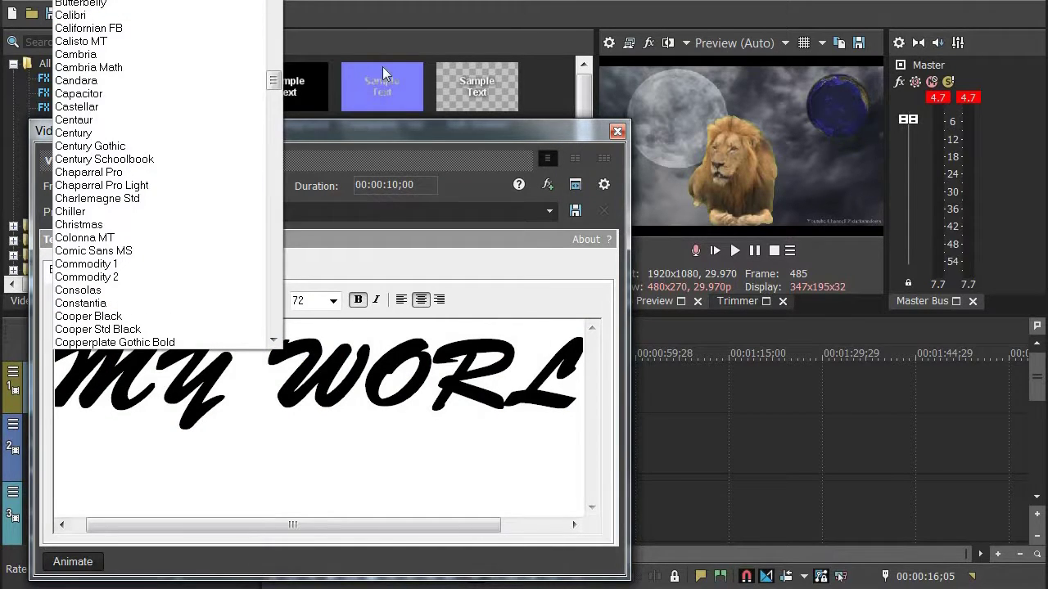
pyautogui.click(456, 286)
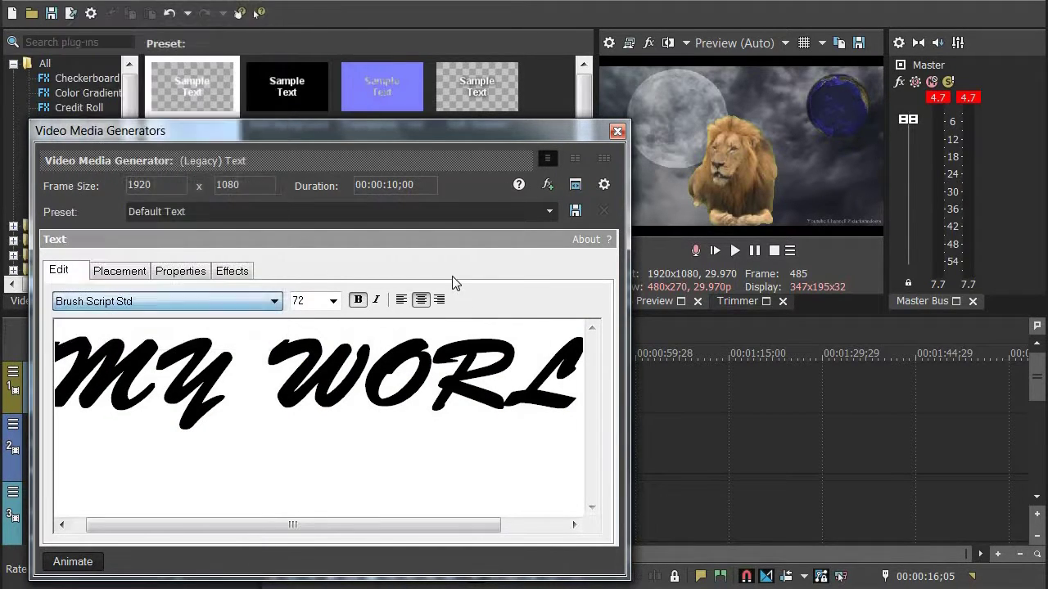
pyautogui.click(331, 301)
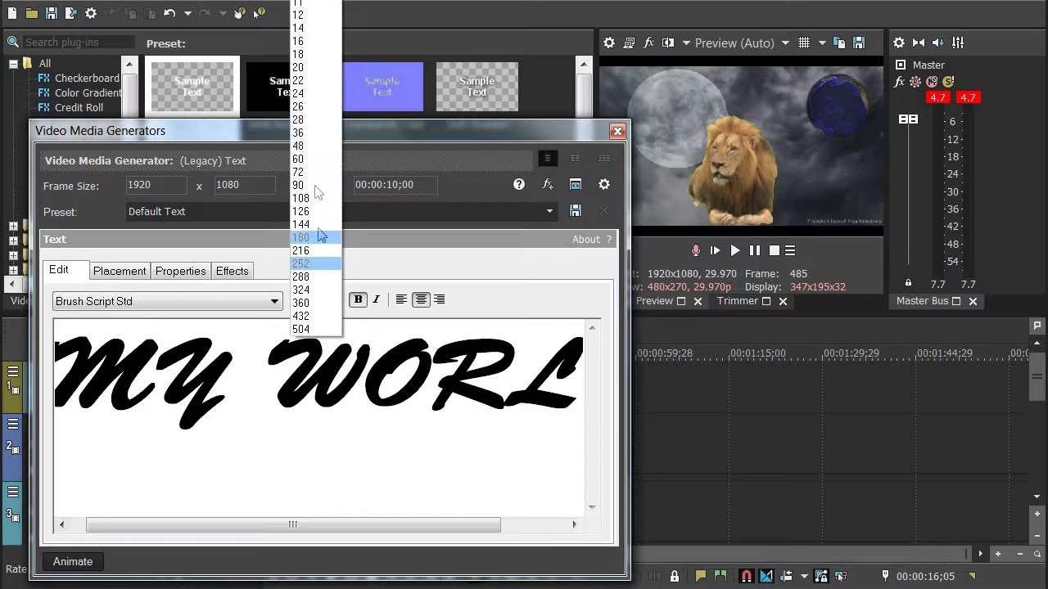
pyautogui.click(317, 132)
# Step: Change the title's text color to yellow and close the text generator
pyautogui.click(160, 278)
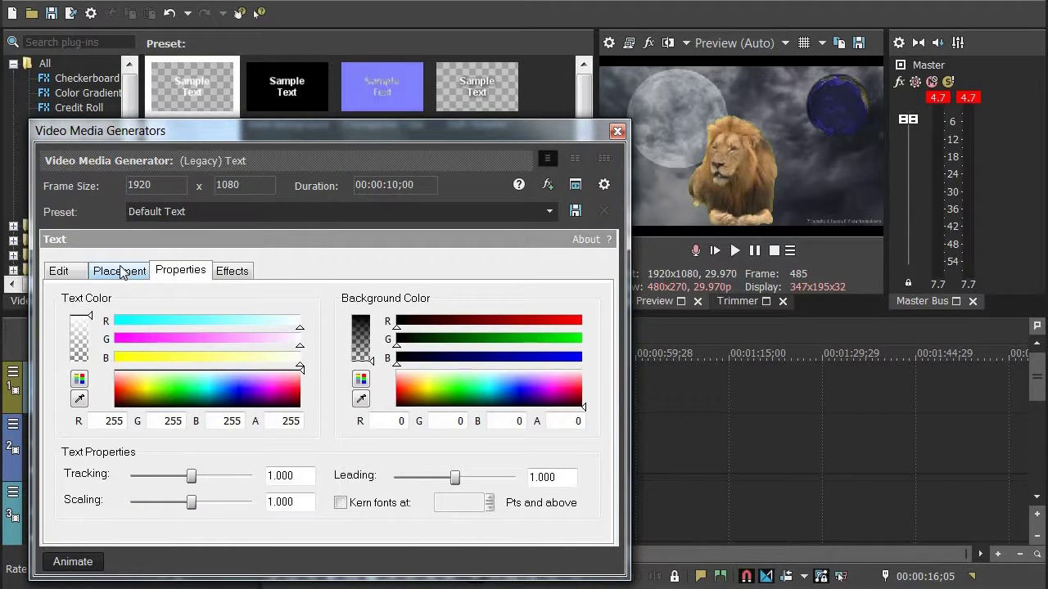
pyautogui.click(124, 274)
pyautogui.click(163, 279)
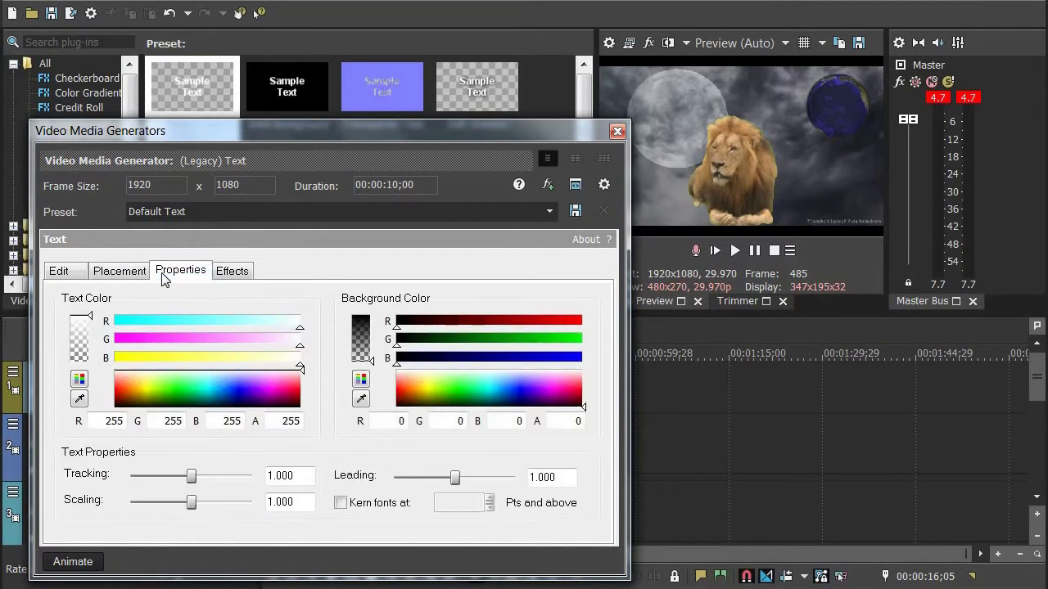
pyautogui.click(168, 360)
pyautogui.click(72, 277)
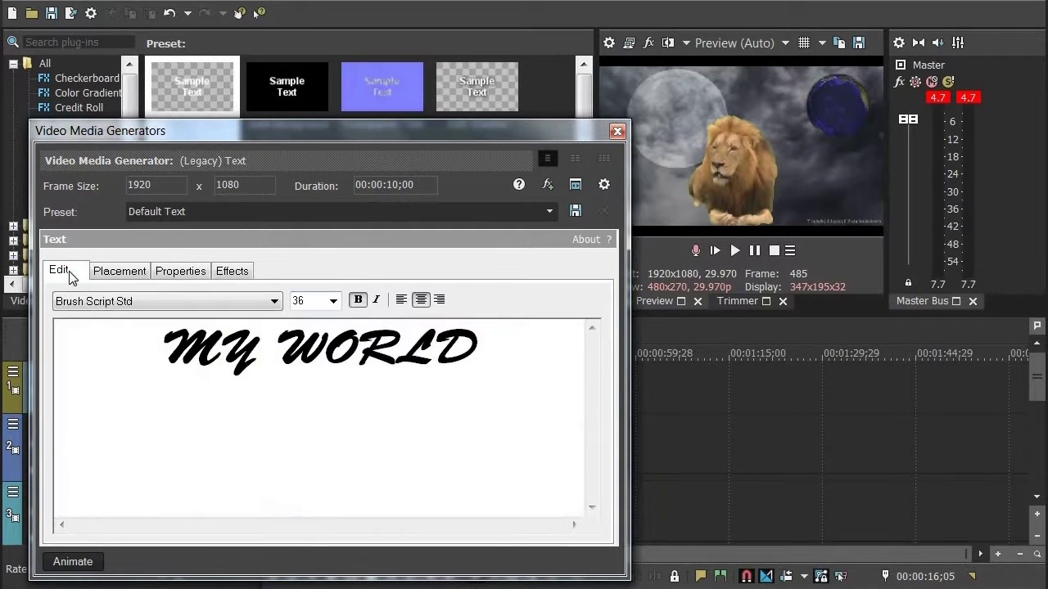
pyautogui.click(617, 133)
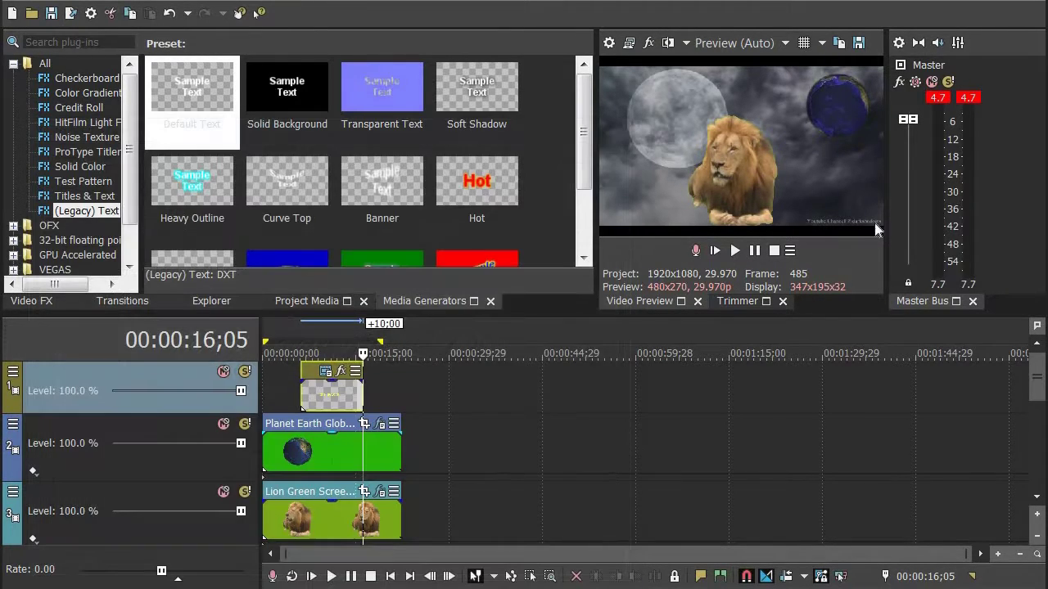
# Step: Move the text event to the start of the timeline and place the cursor at 00:00:02;03
pyautogui.moveTo(329, 401); pyautogui.dragTo(292, 401)
pyautogui.click(275, 396)
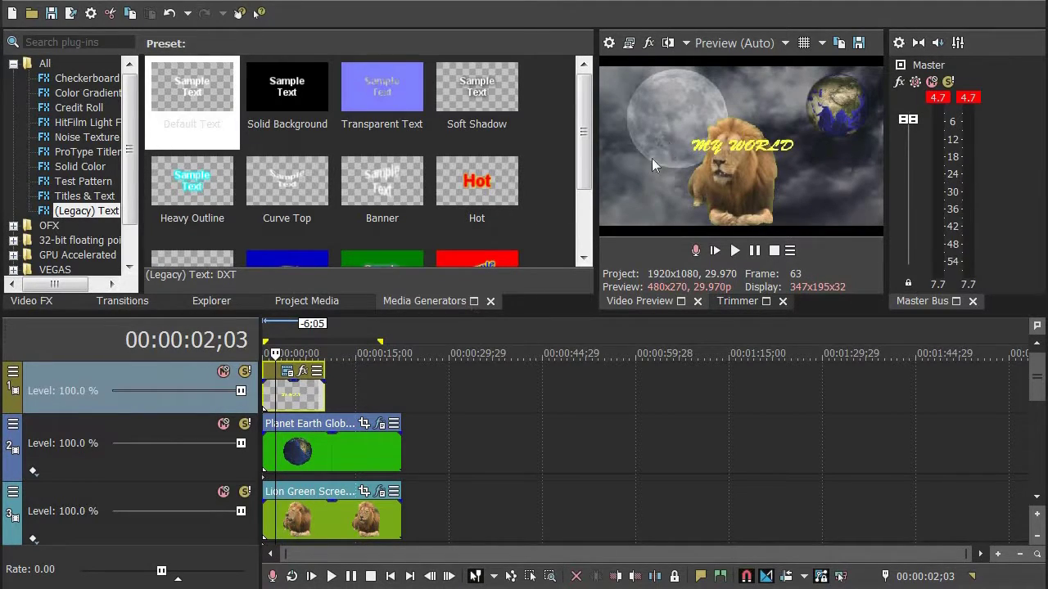
# Step: Reopen the text event's generated media settings and place the title over the Earth at about X 0.640, Y -0.356
pyautogui.click(316, 372)
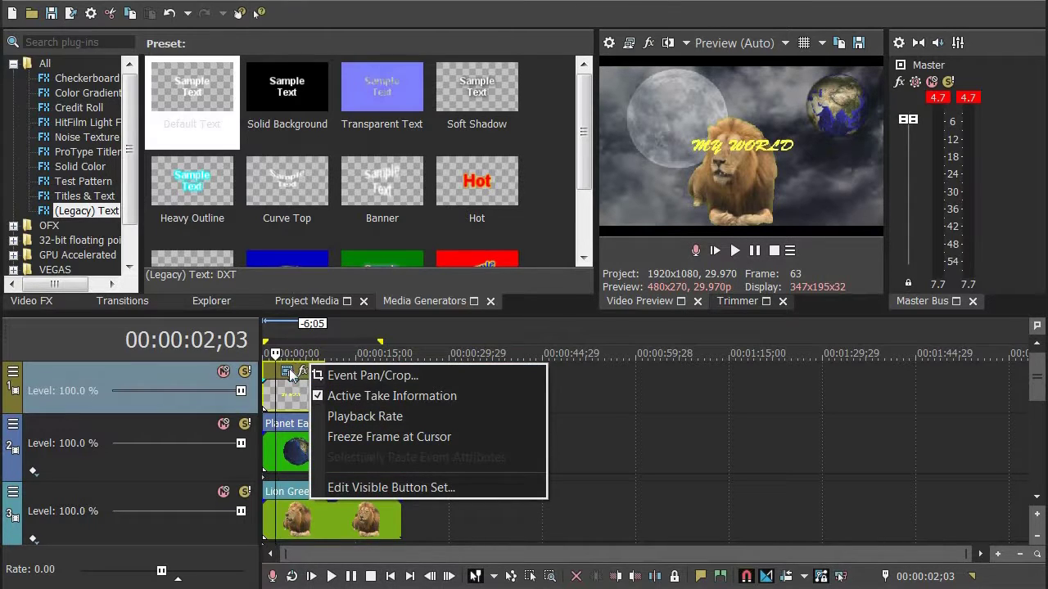
pyautogui.click(287, 372)
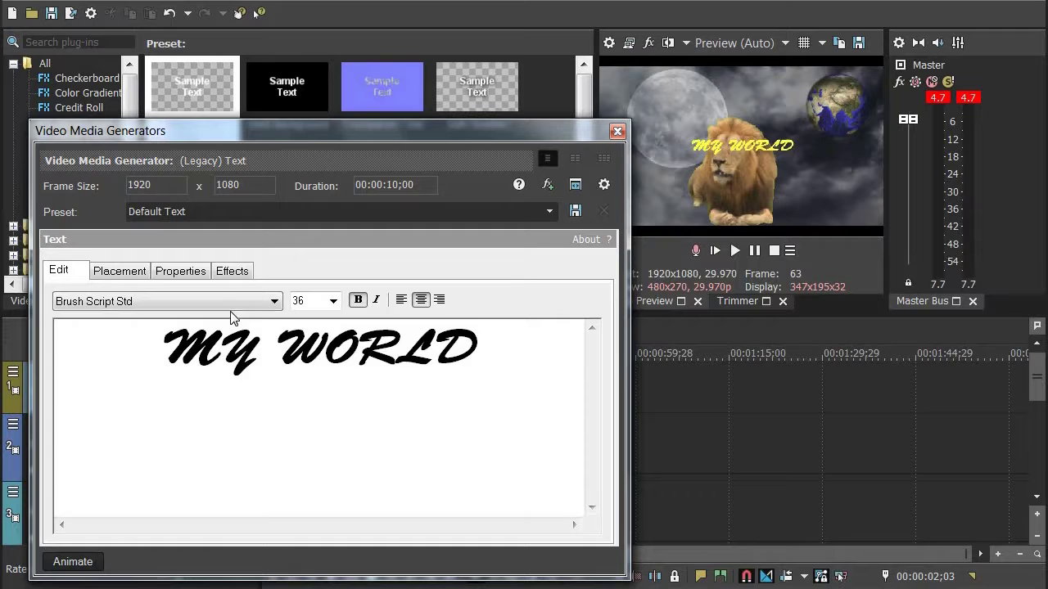
pyautogui.click(181, 278)
pyautogui.click(124, 271)
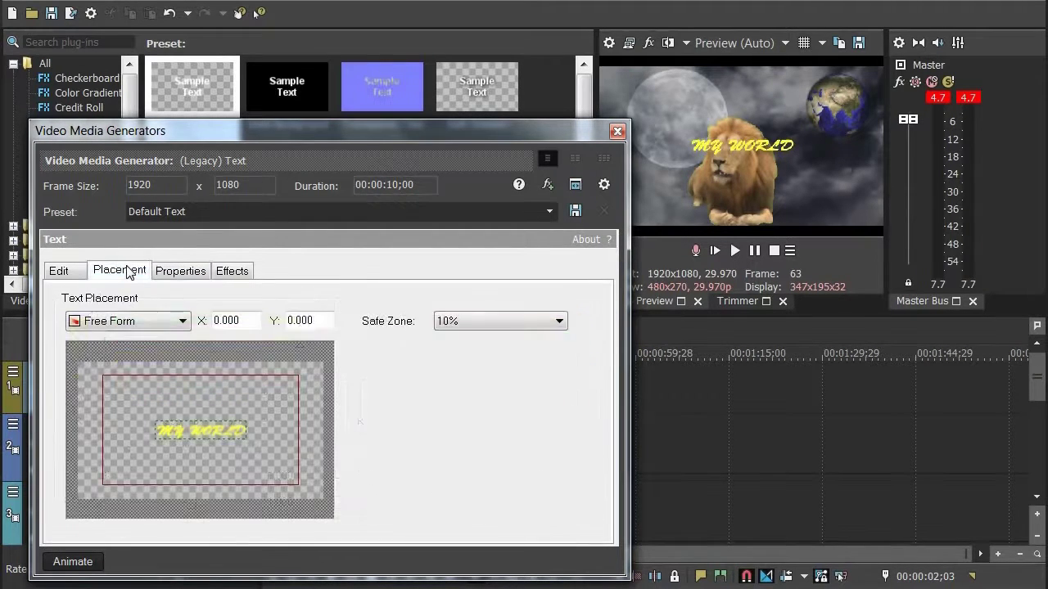
pyautogui.moveTo(196, 425); pyautogui.dragTo(274, 402)
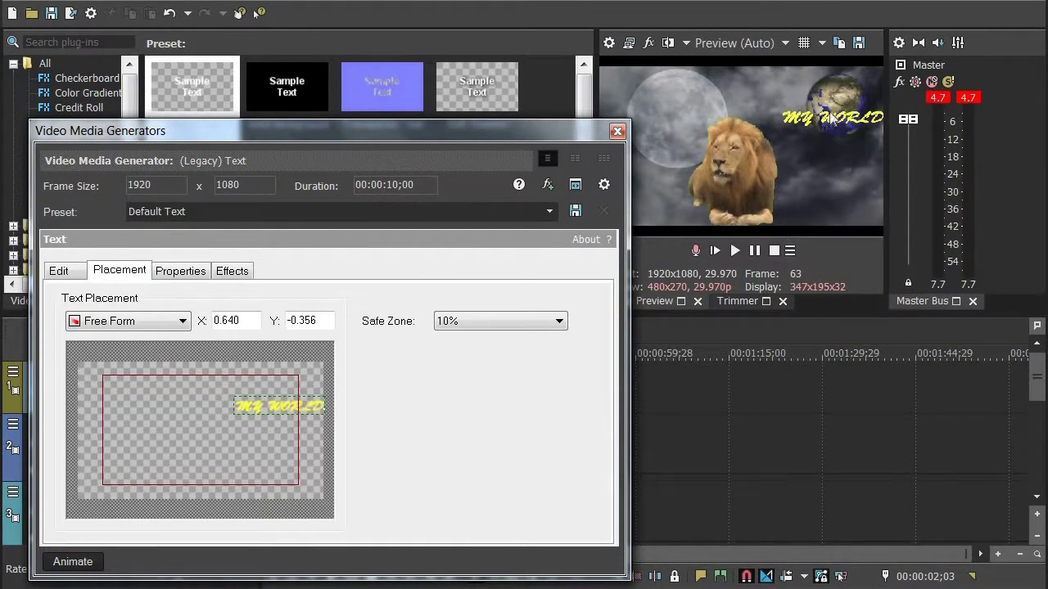
# Step: Change the title's text color to blue, about R 54, G 11, B 255
pyautogui.click(176, 271)
pyautogui.moveTo(161, 359); pyautogui.dragTo(148, 361)
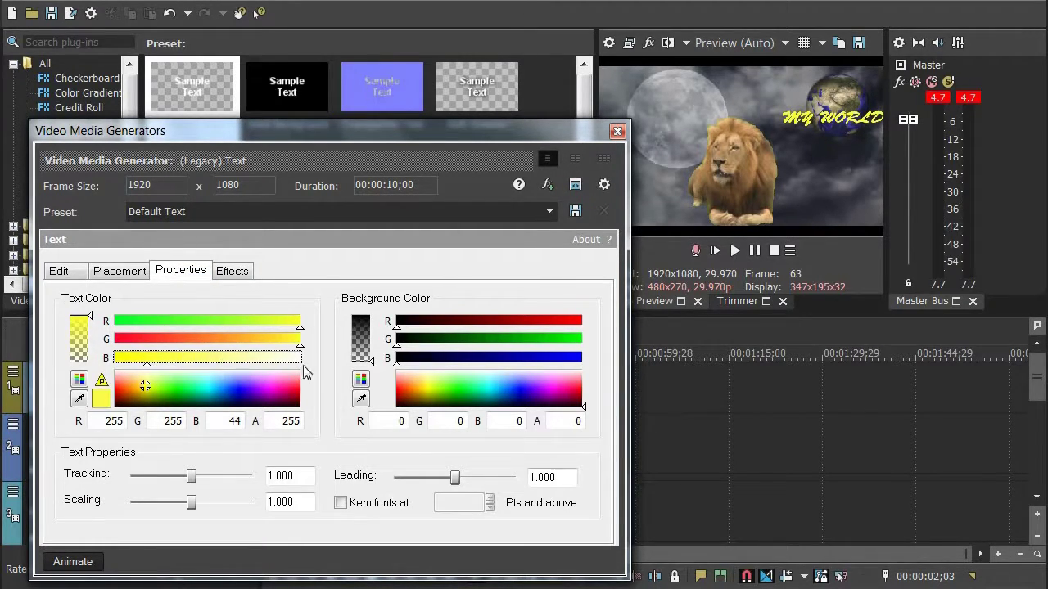
pyautogui.click(227, 394)
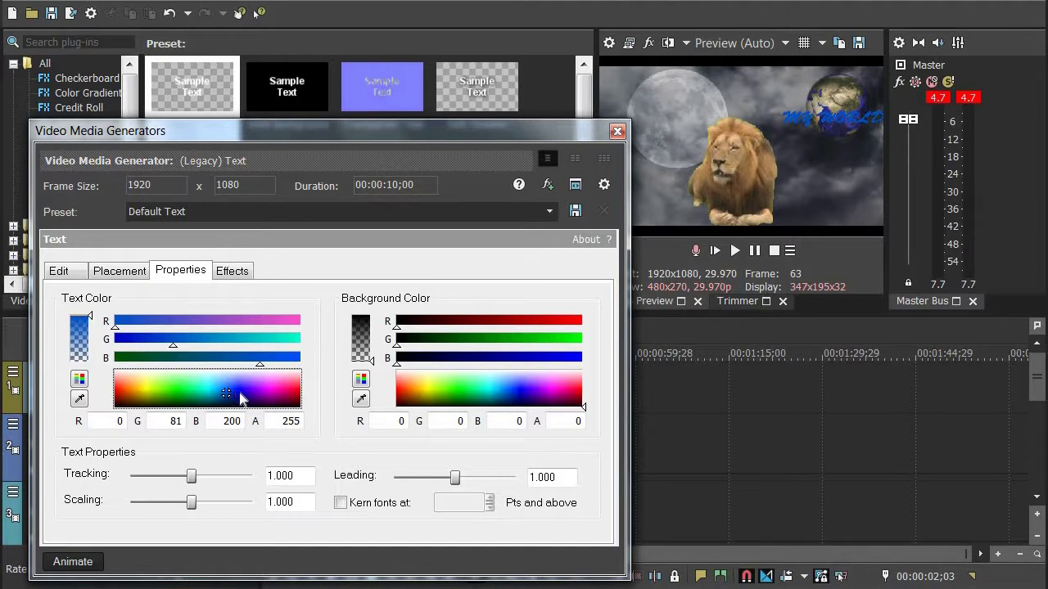
pyautogui.moveTo(240, 393)
pyautogui.mouseDown()
pyautogui.moveTo(244, 400)
pyautogui.moveTo(244, 390)
pyautogui.mouseUp()
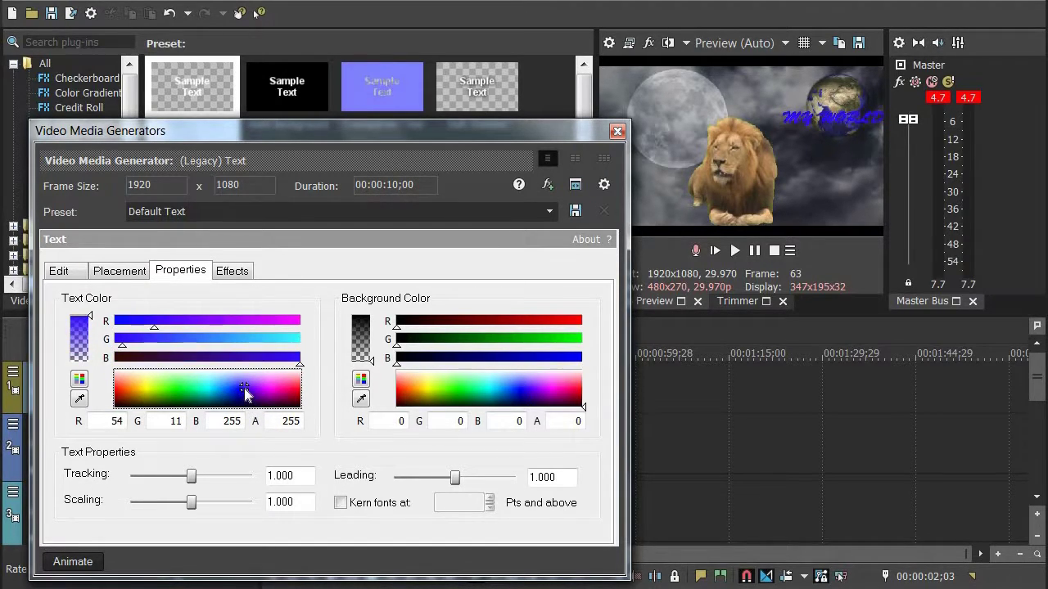
# Step: Draw a yellow outline around the title with feather about 0.140 and width about 0.213
pyautogui.click(235, 278)
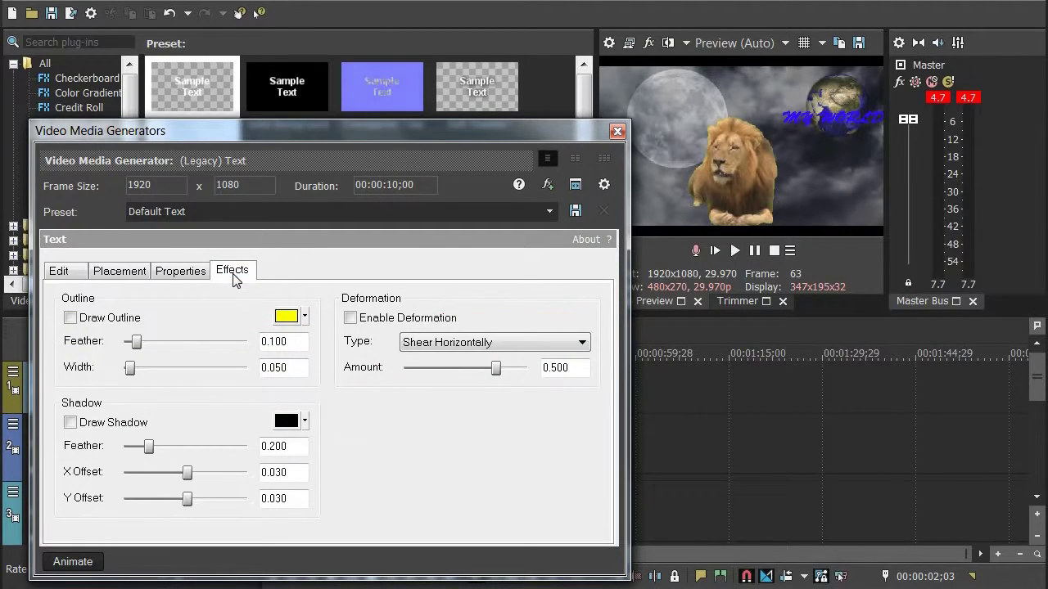
pyautogui.moveTo(136, 348); pyautogui.dragTo(152, 373)
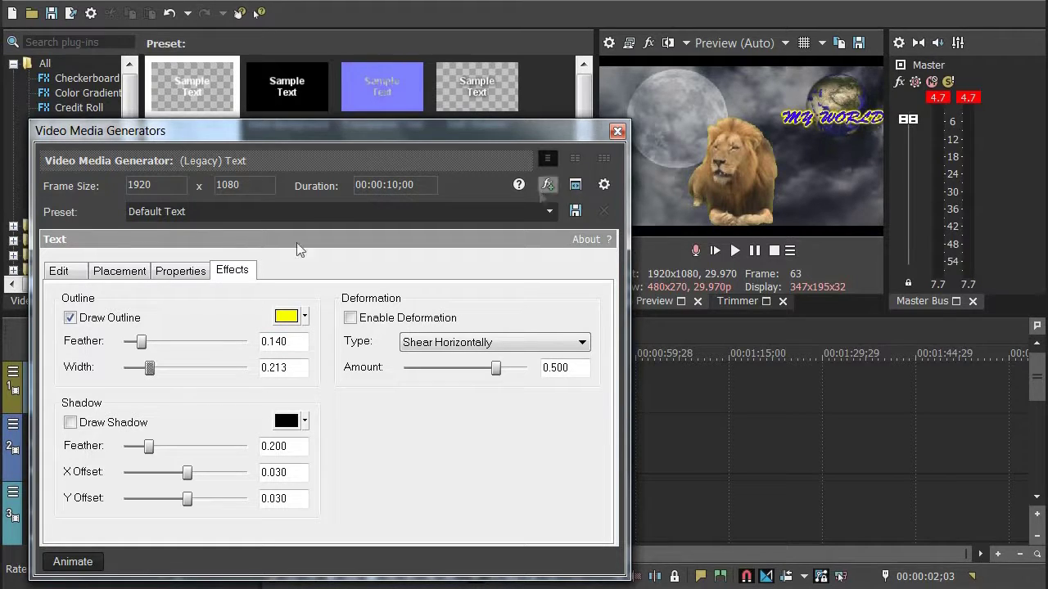
# Step: Fine-tune the title's placement to about X 0.627, Y -0.344 and close the text generator
pyautogui.click(115, 270)
pyautogui.moveTo(264, 406); pyautogui.dragTo(266, 411)
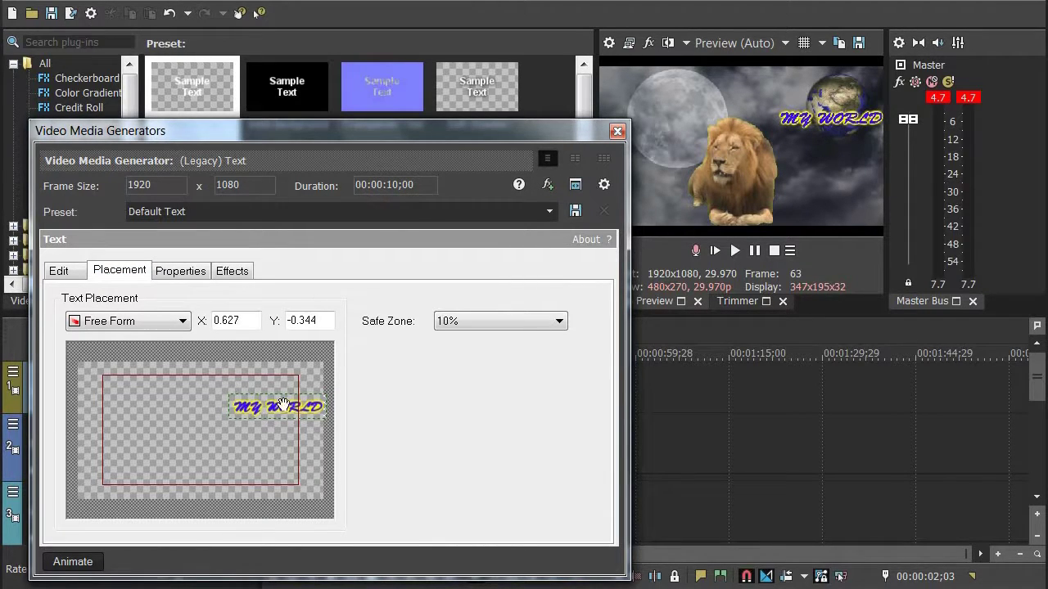
pyautogui.click(617, 131)
# Step: Extend the text event to the end of the Earth and lion clips, and play the composite from the start until pausing it
pyautogui.moveTo(328, 391); pyautogui.dragTo(404, 389)
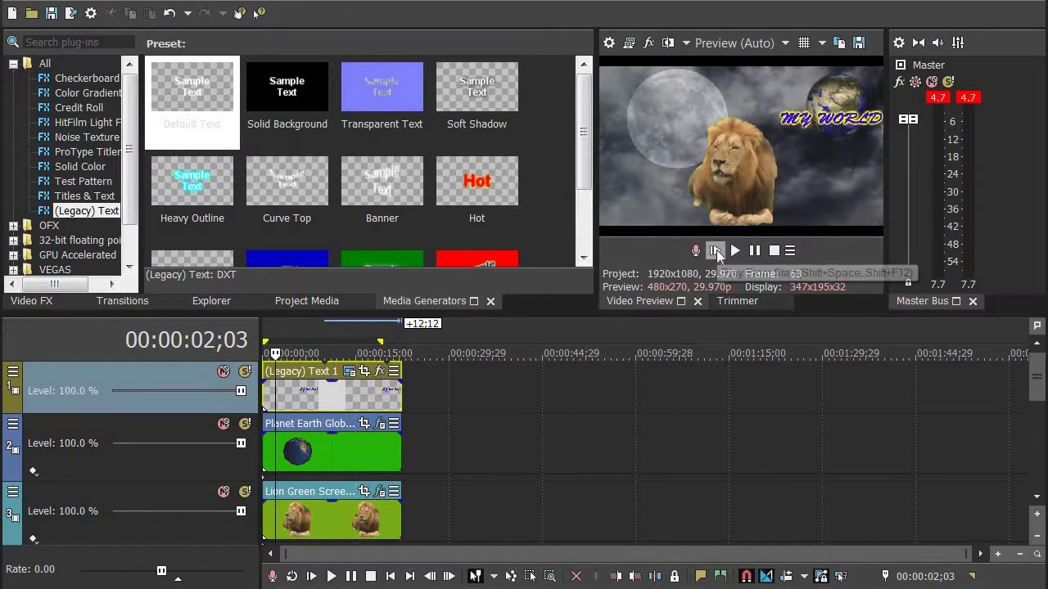
pyautogui.click(716, 252)
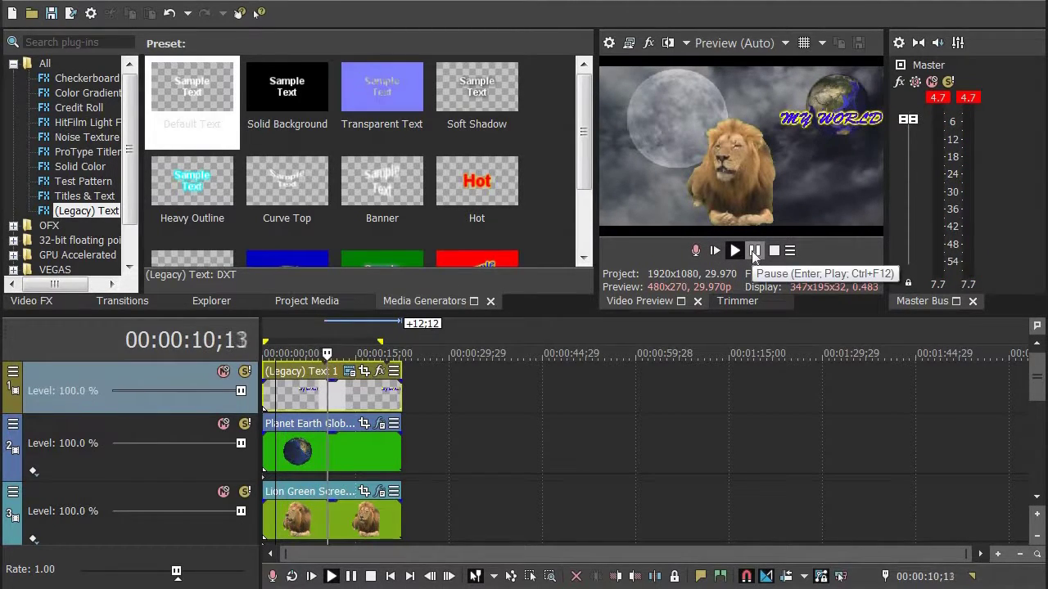
pyautogui.click(754, 252)
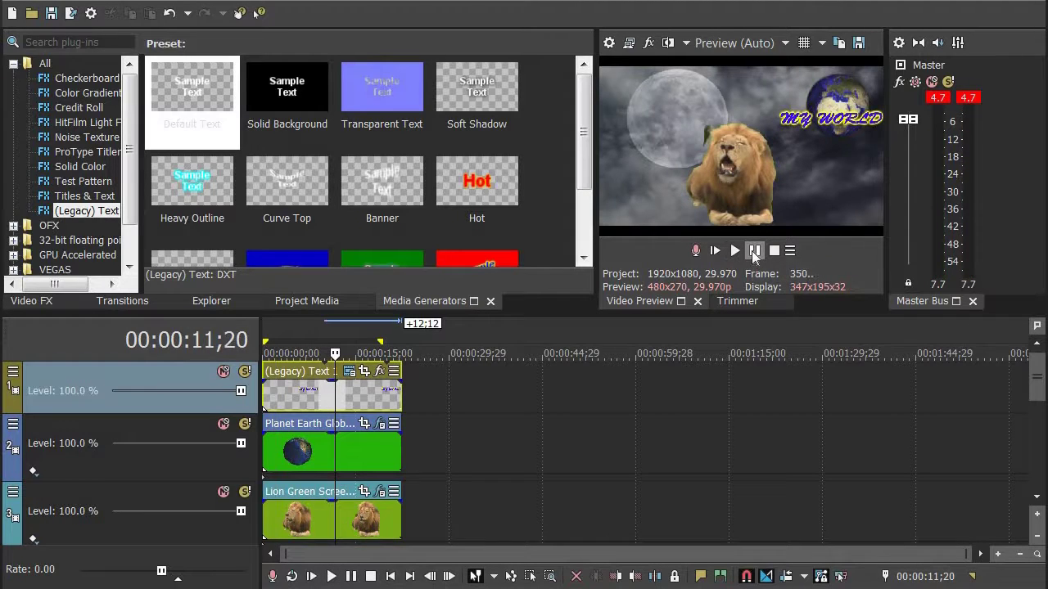